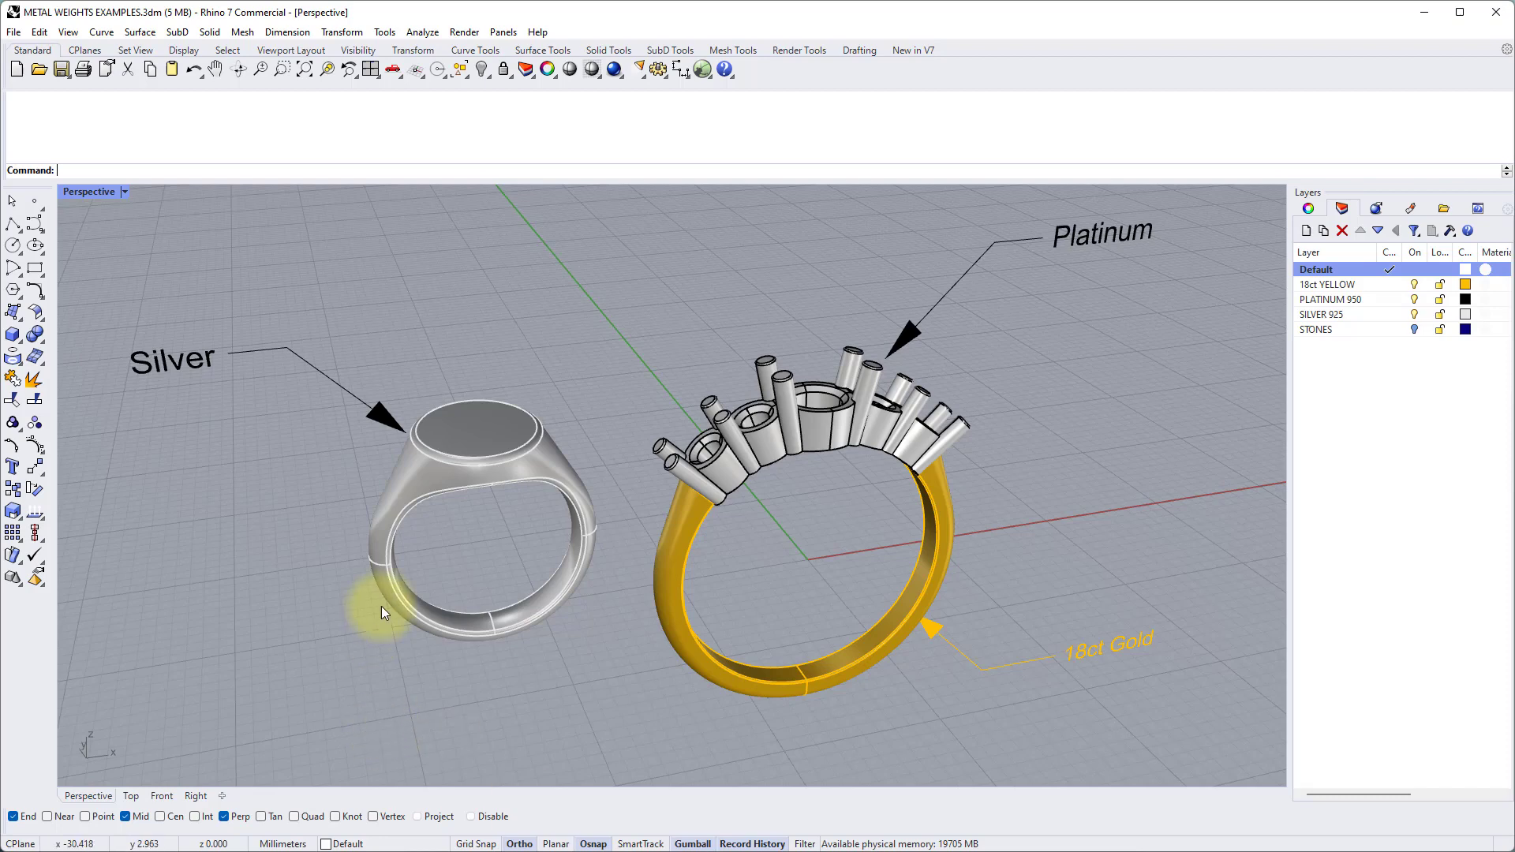
Step: Select the silver signet ring and its Silver label, then clear the label selection
click(482, 456)
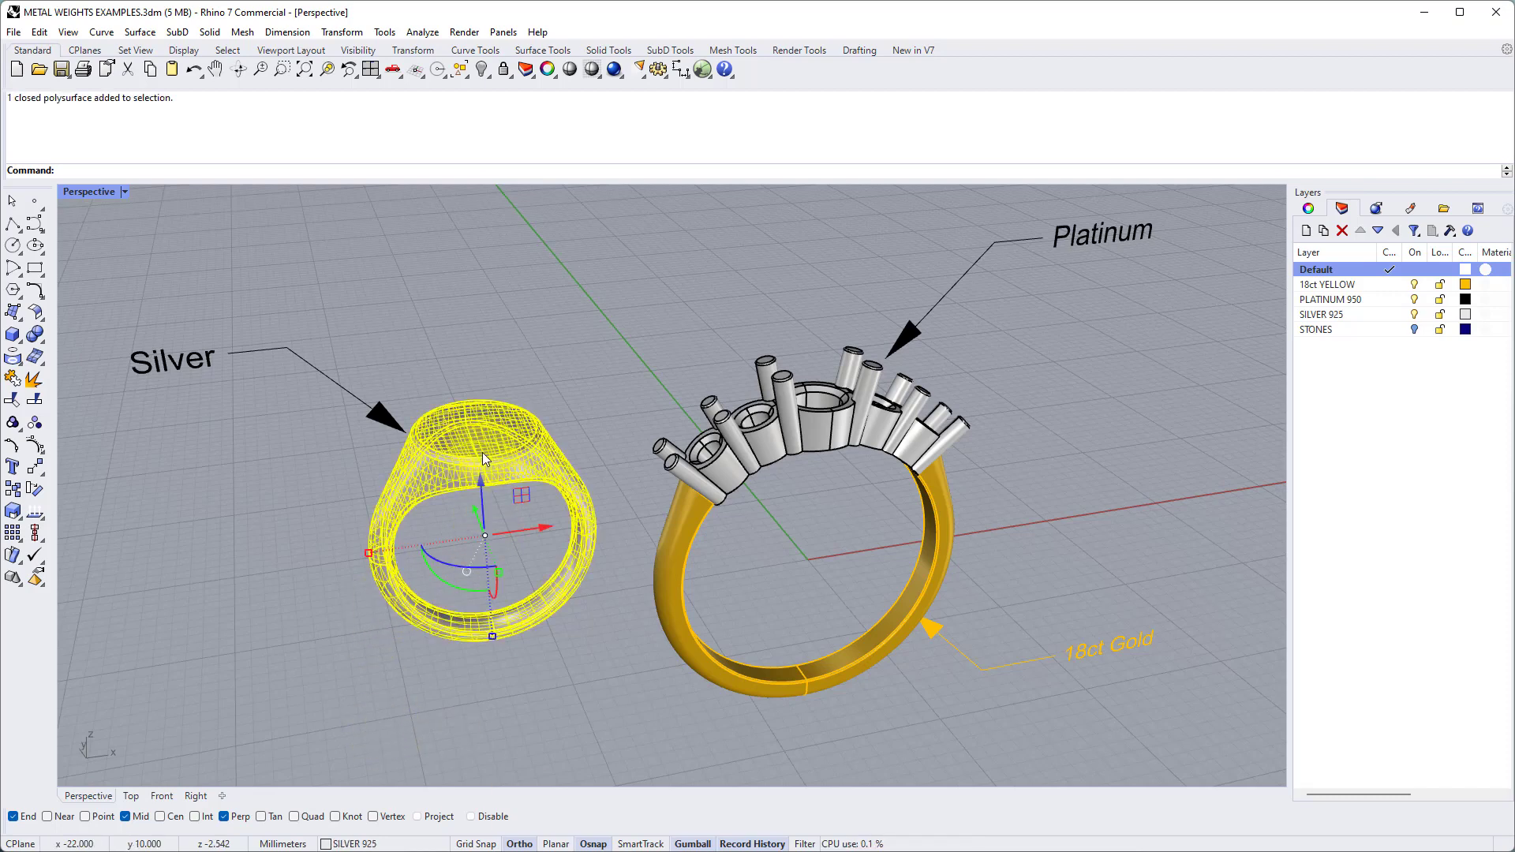
click(206, 358)
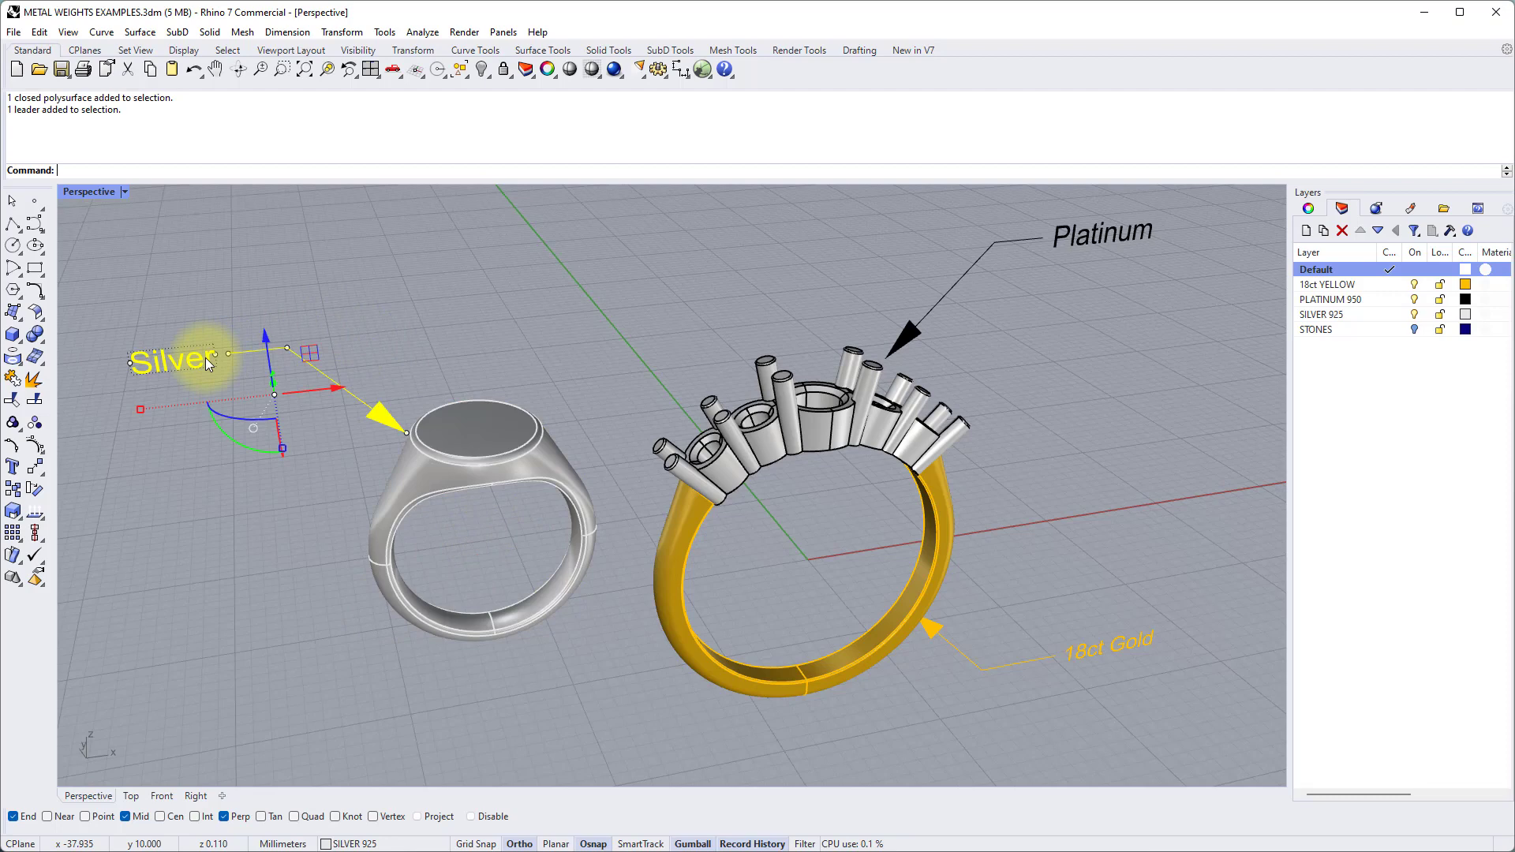
click(287, 297)
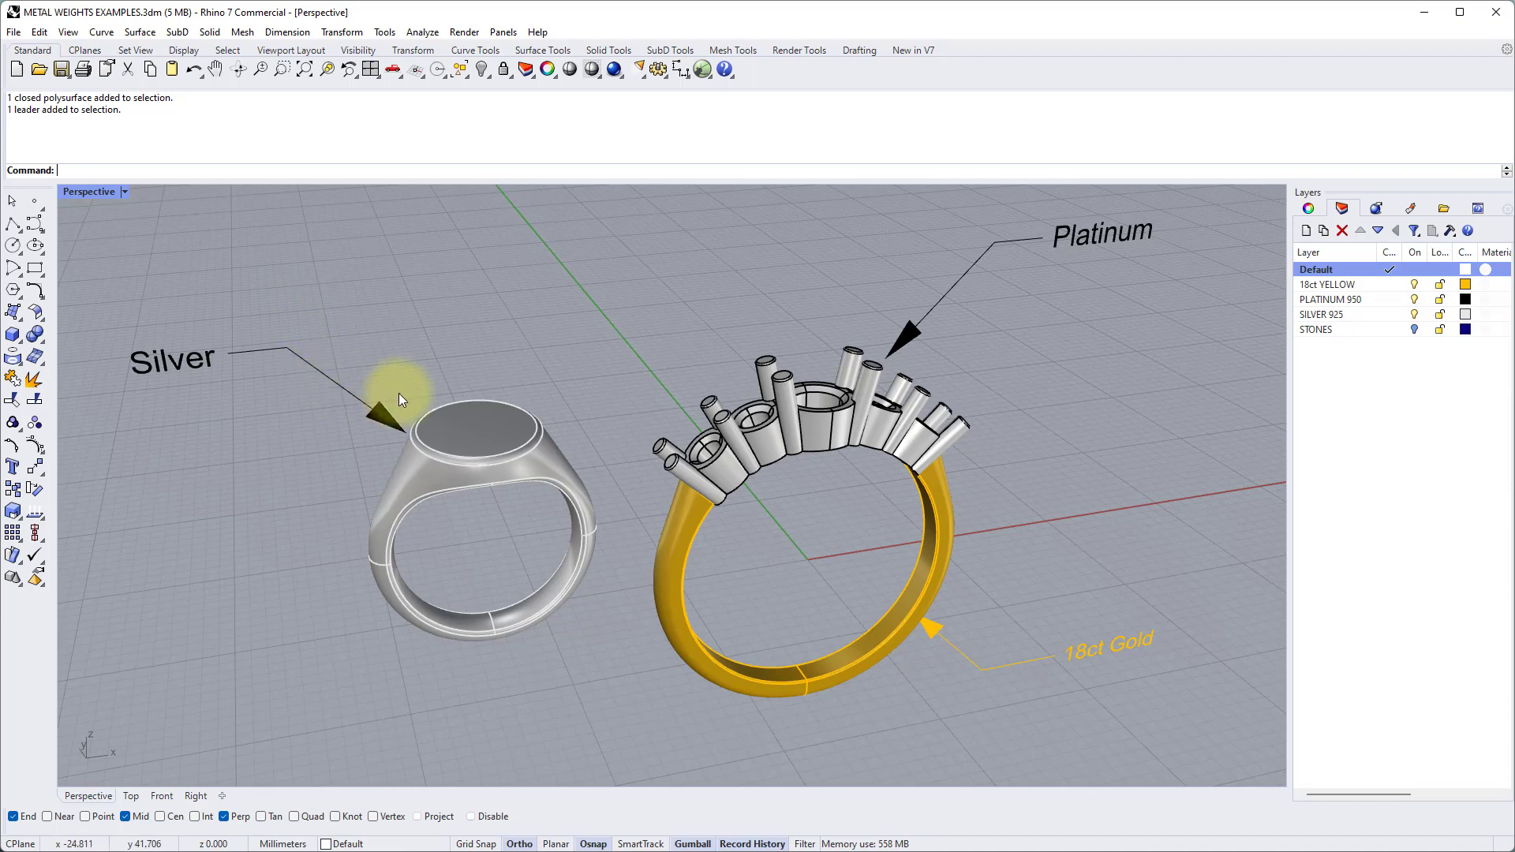
Step: Run Show Edges on the silver signet ring and close the Edge Analysis results
click(422, 34)
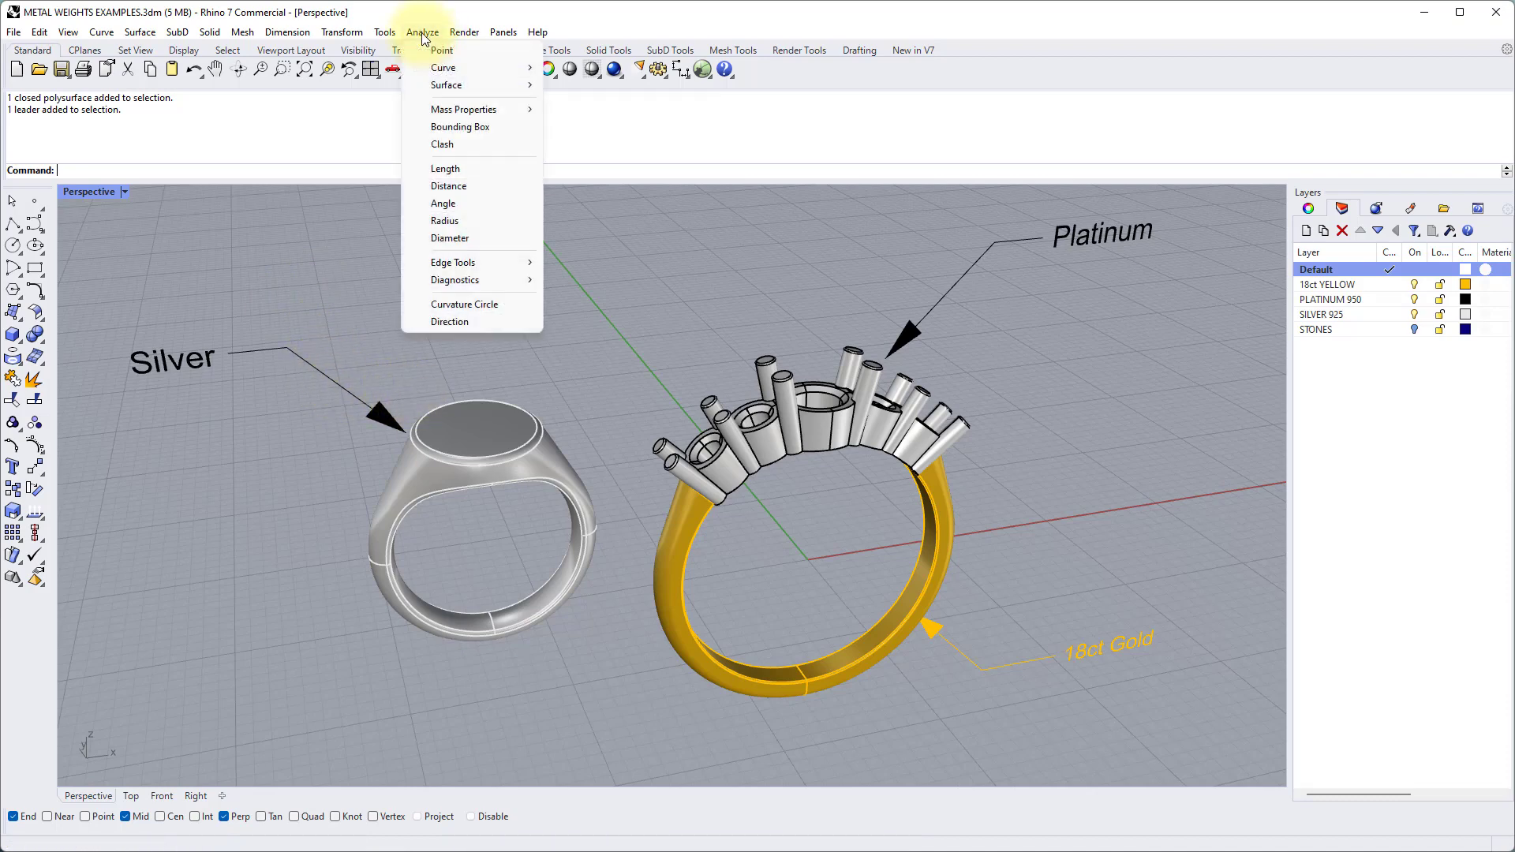
mouse_move(472, 262)
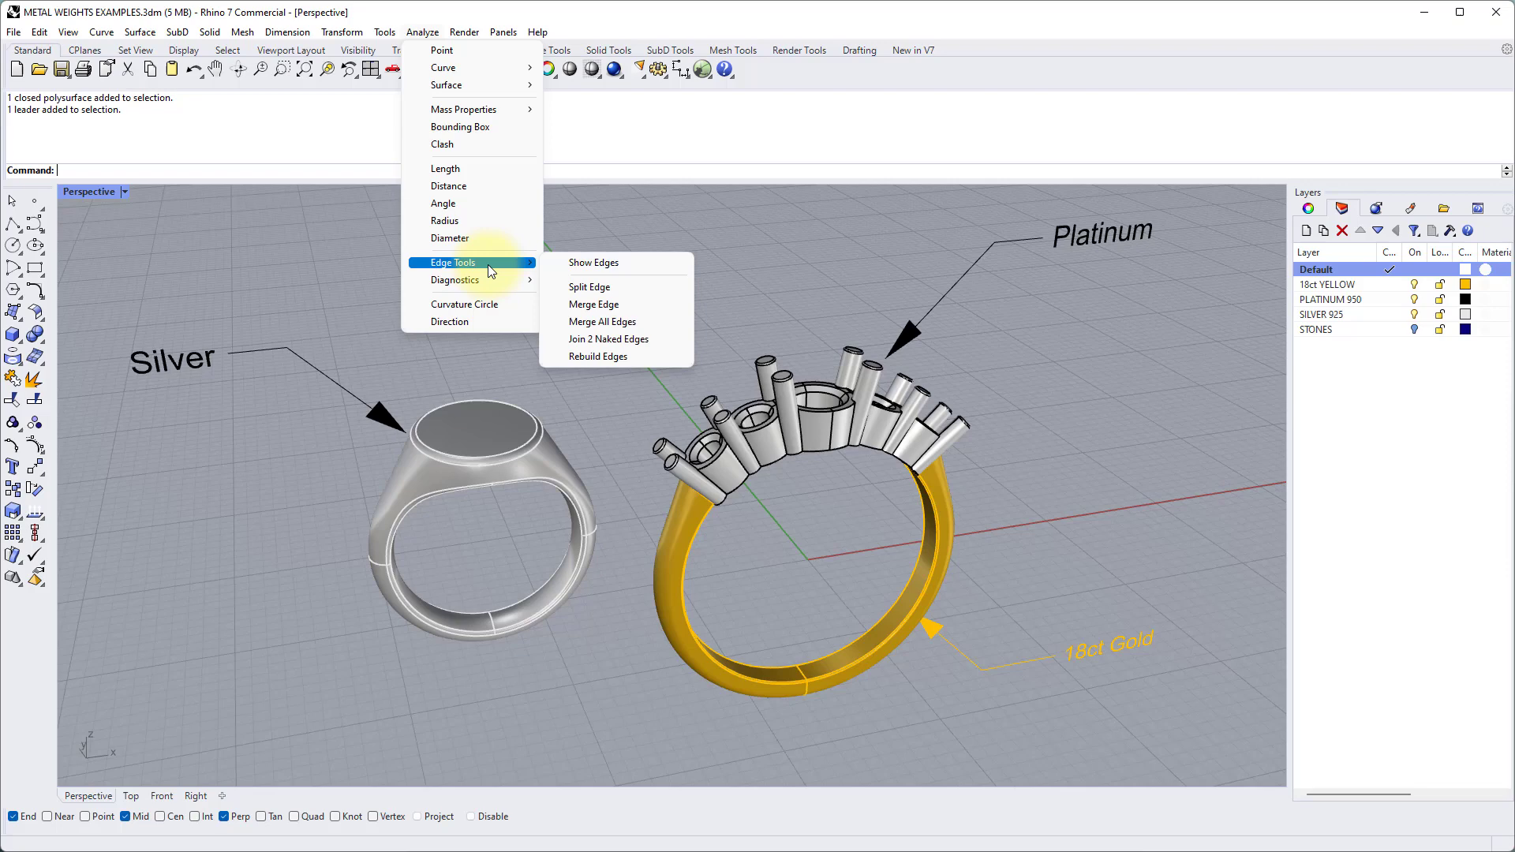
click(615, 262)
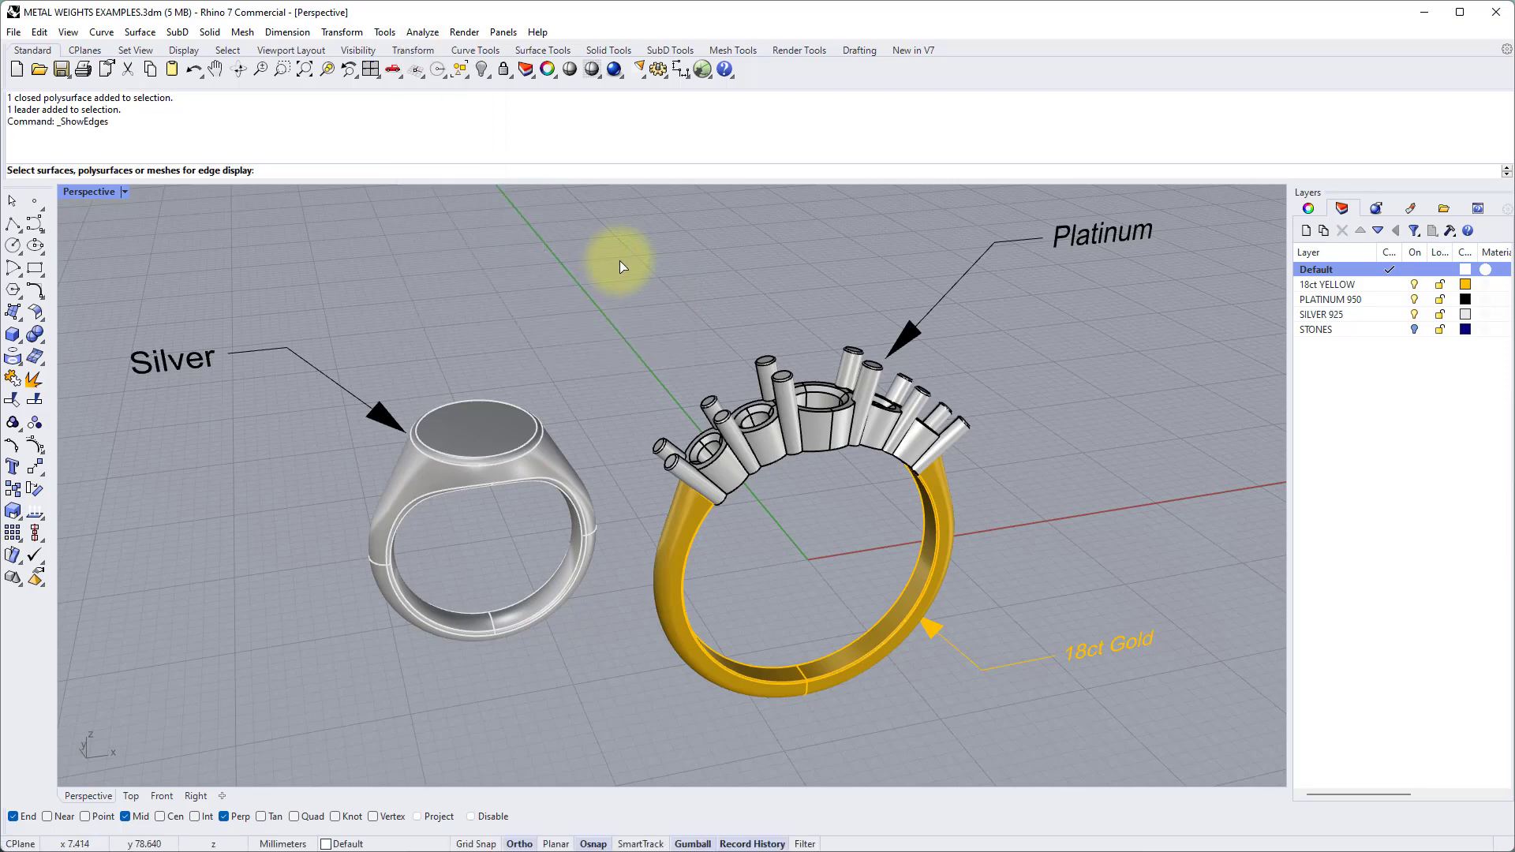
click(507, 440)
key(Return)
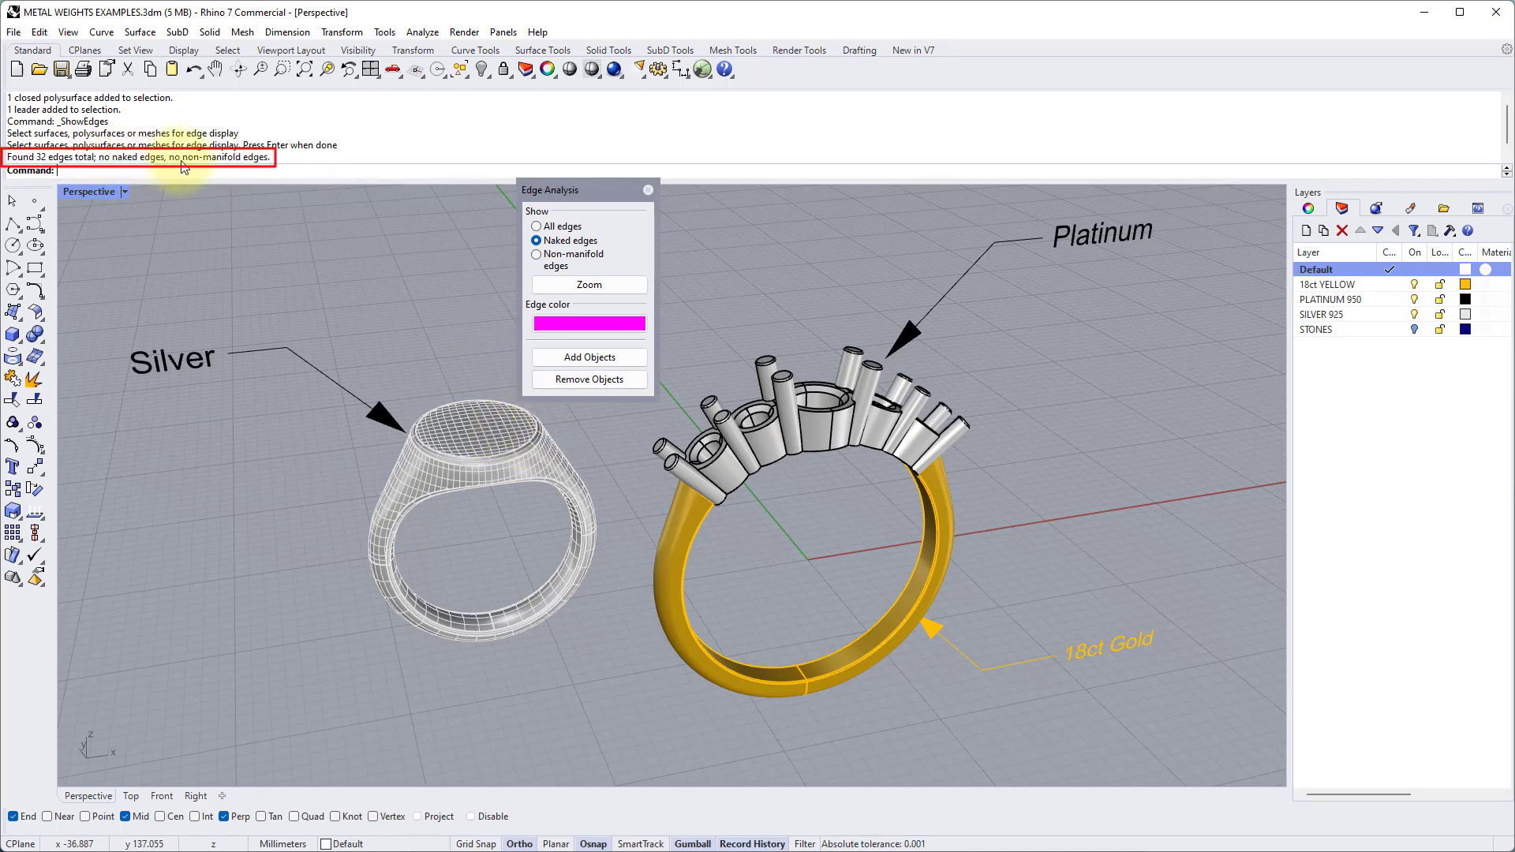
click(647, 189)
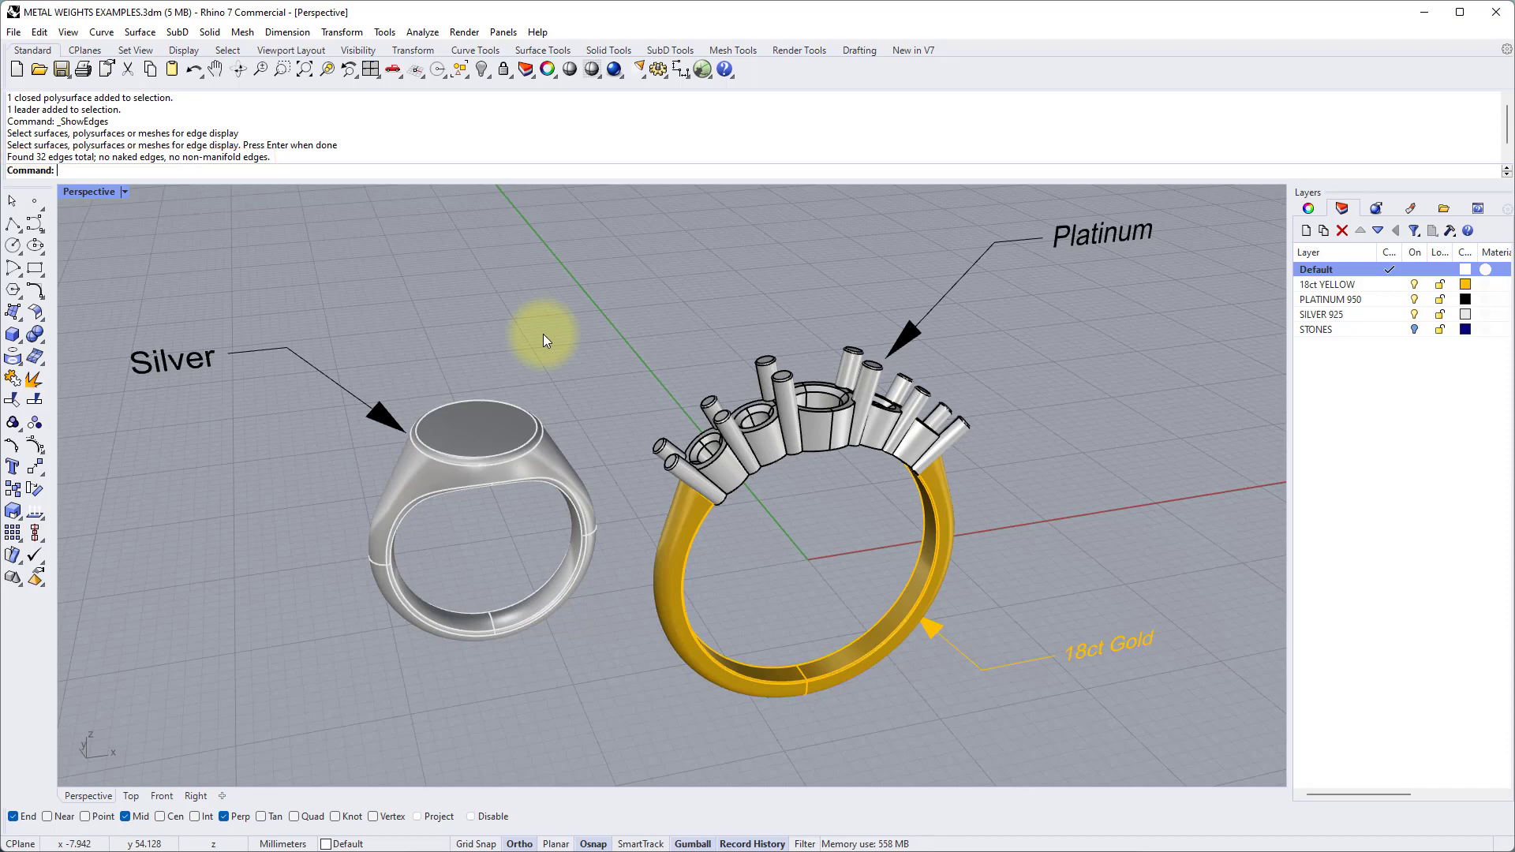
Step: Measure the silver signet ring's volume with the Volume analysis tool
click(433, 35)
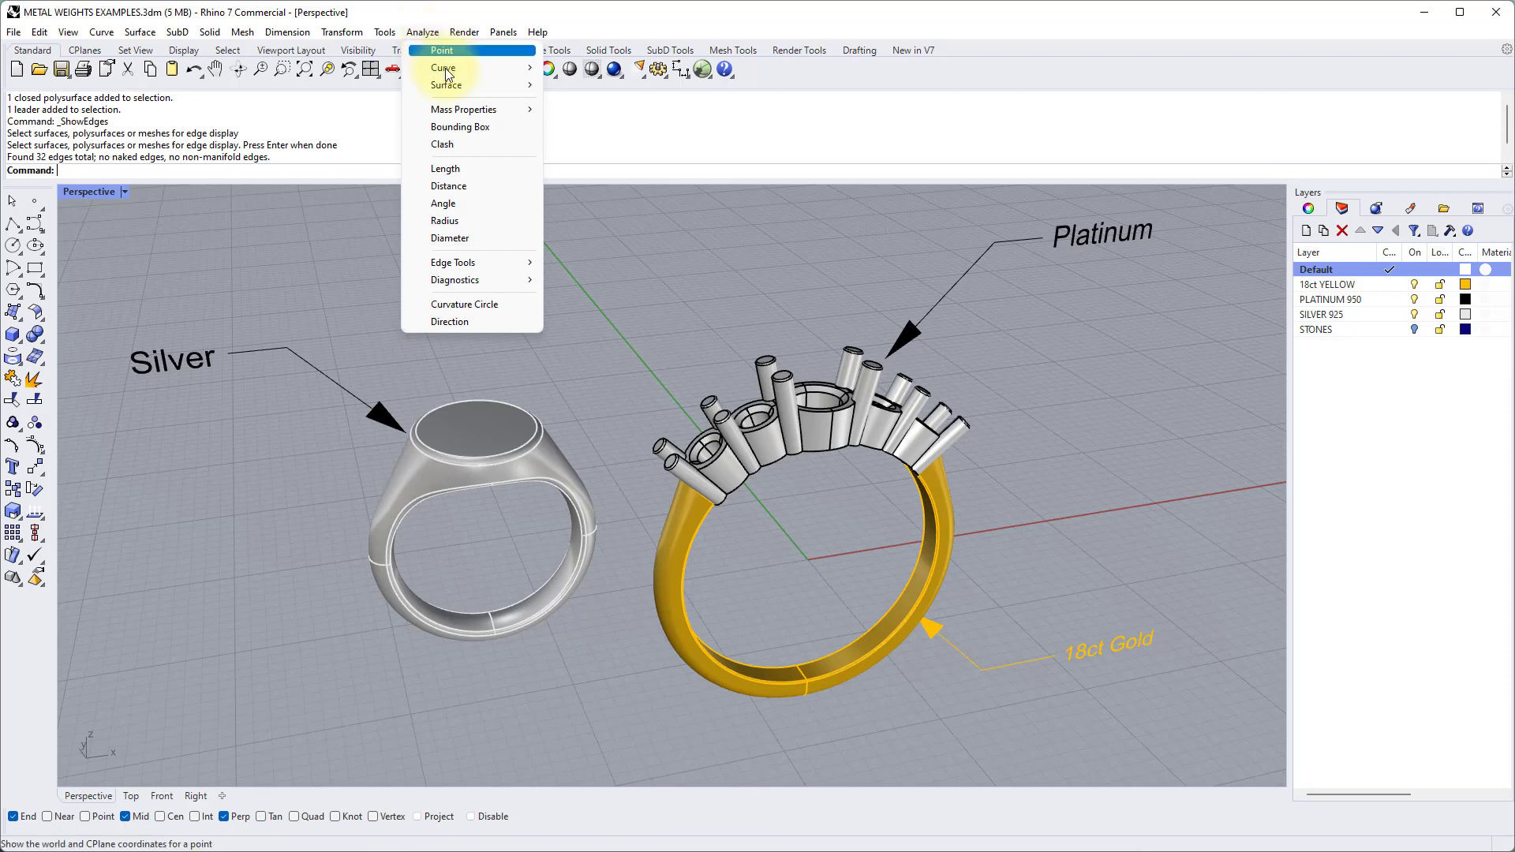
mouse_move(465, 109)
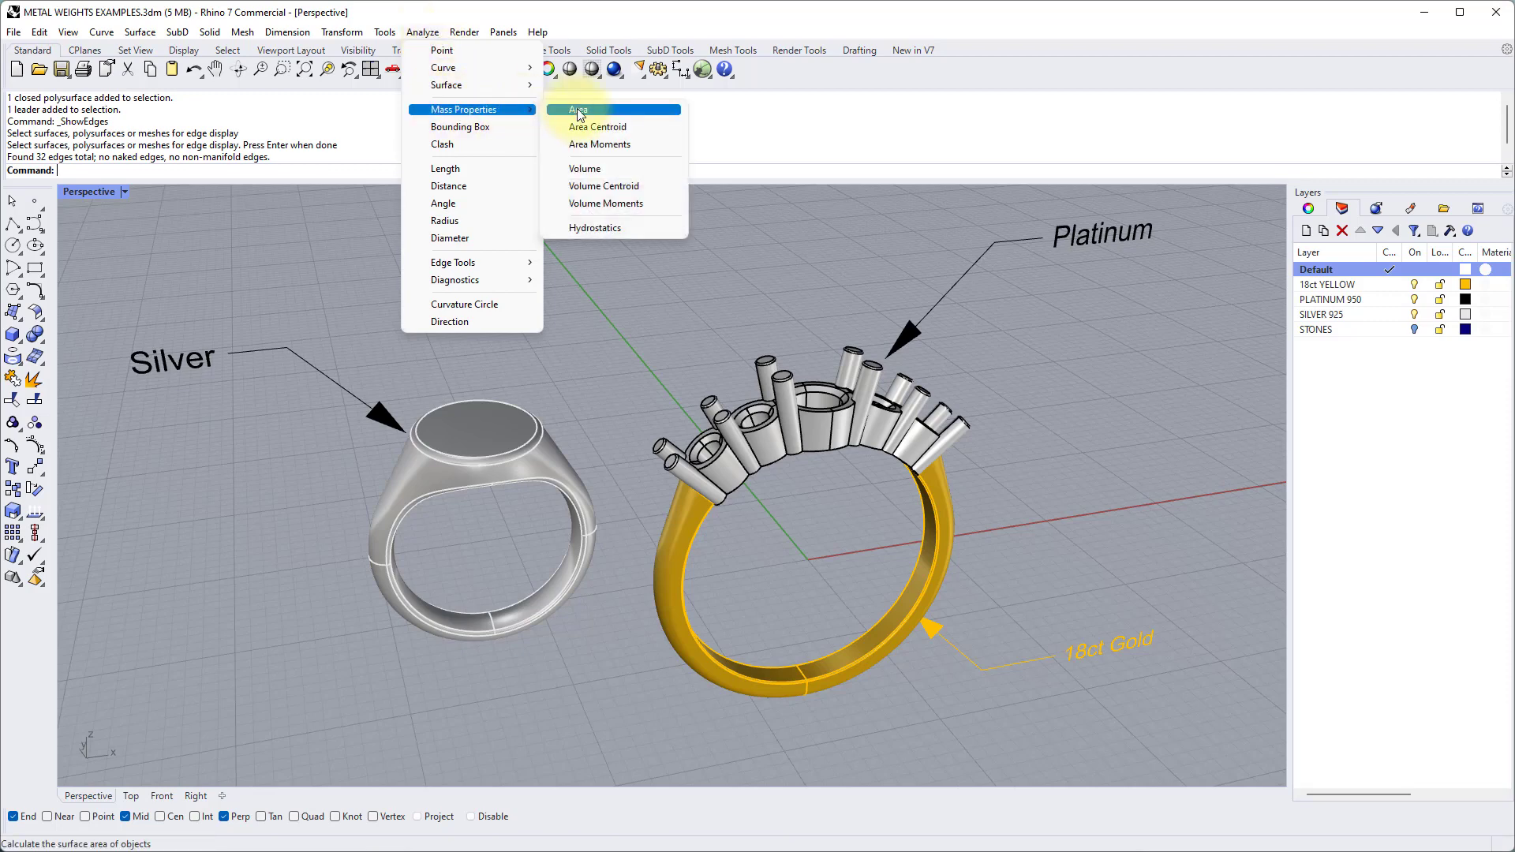
click(588, 172)
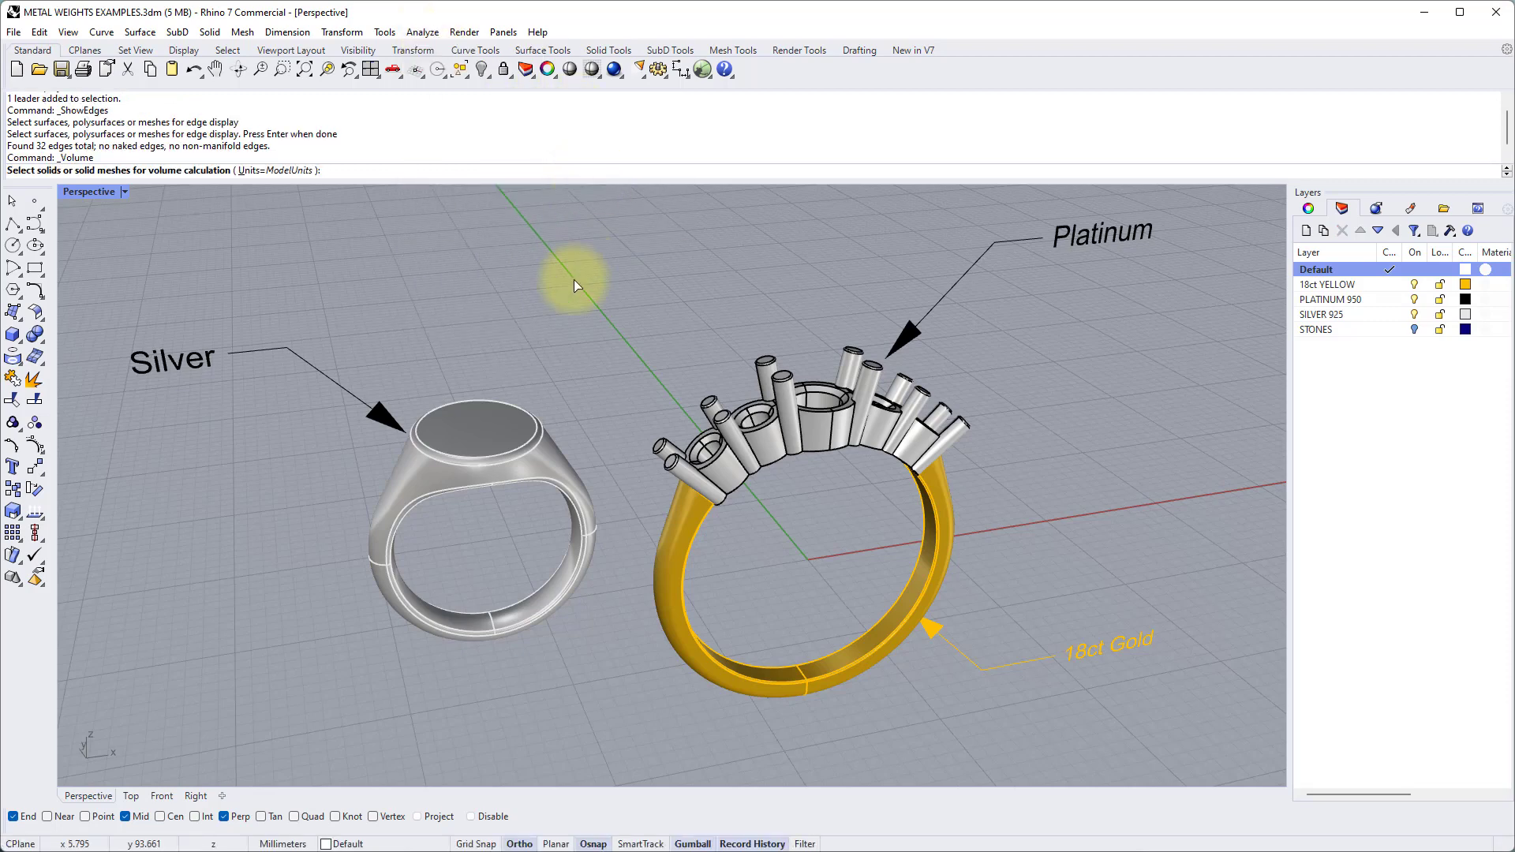
click(512, 438)
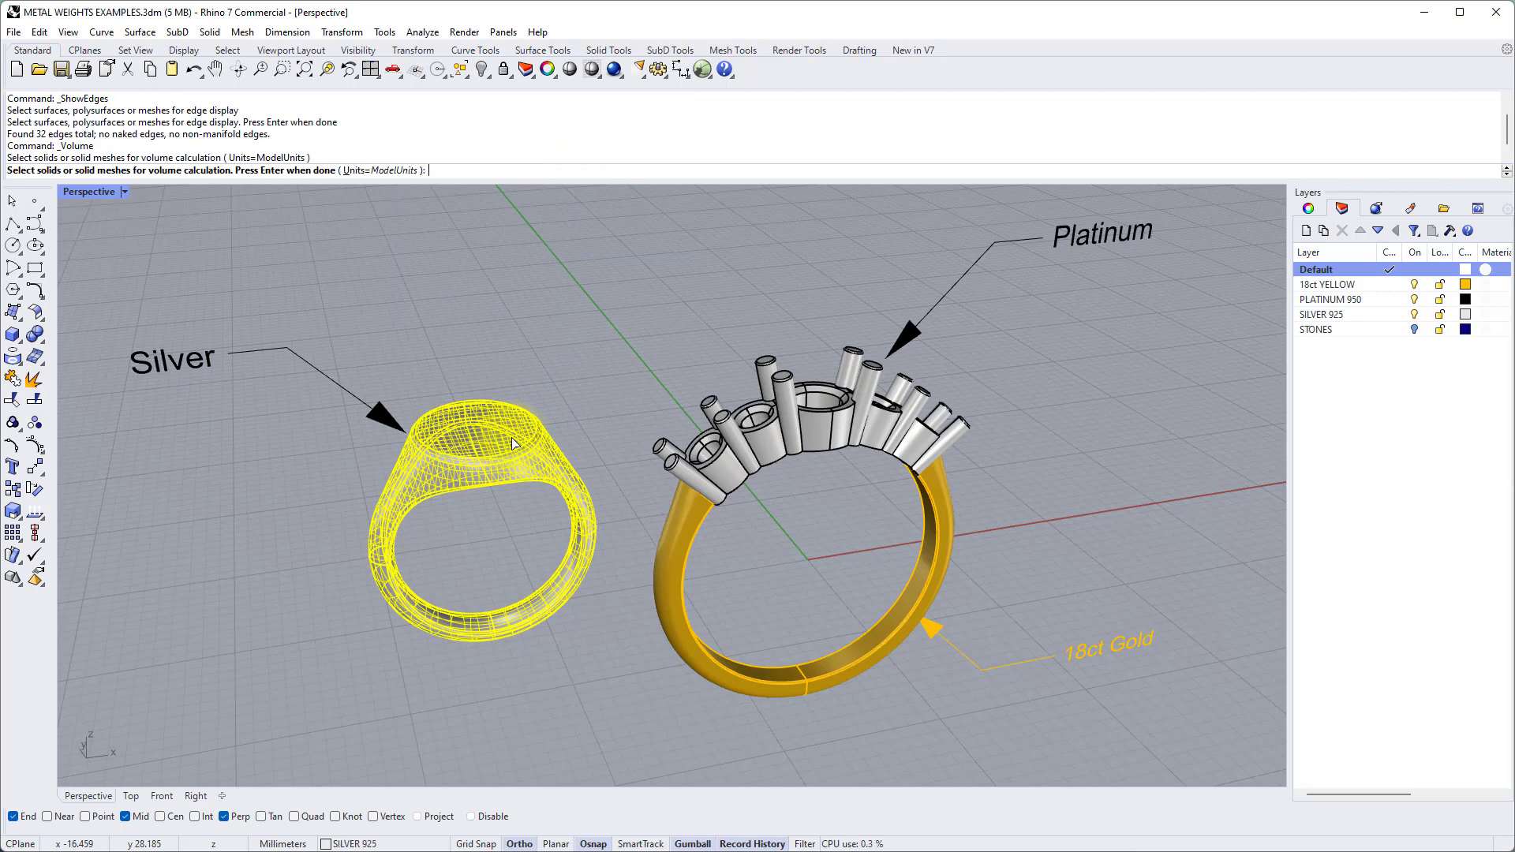
right_click(512, 439)
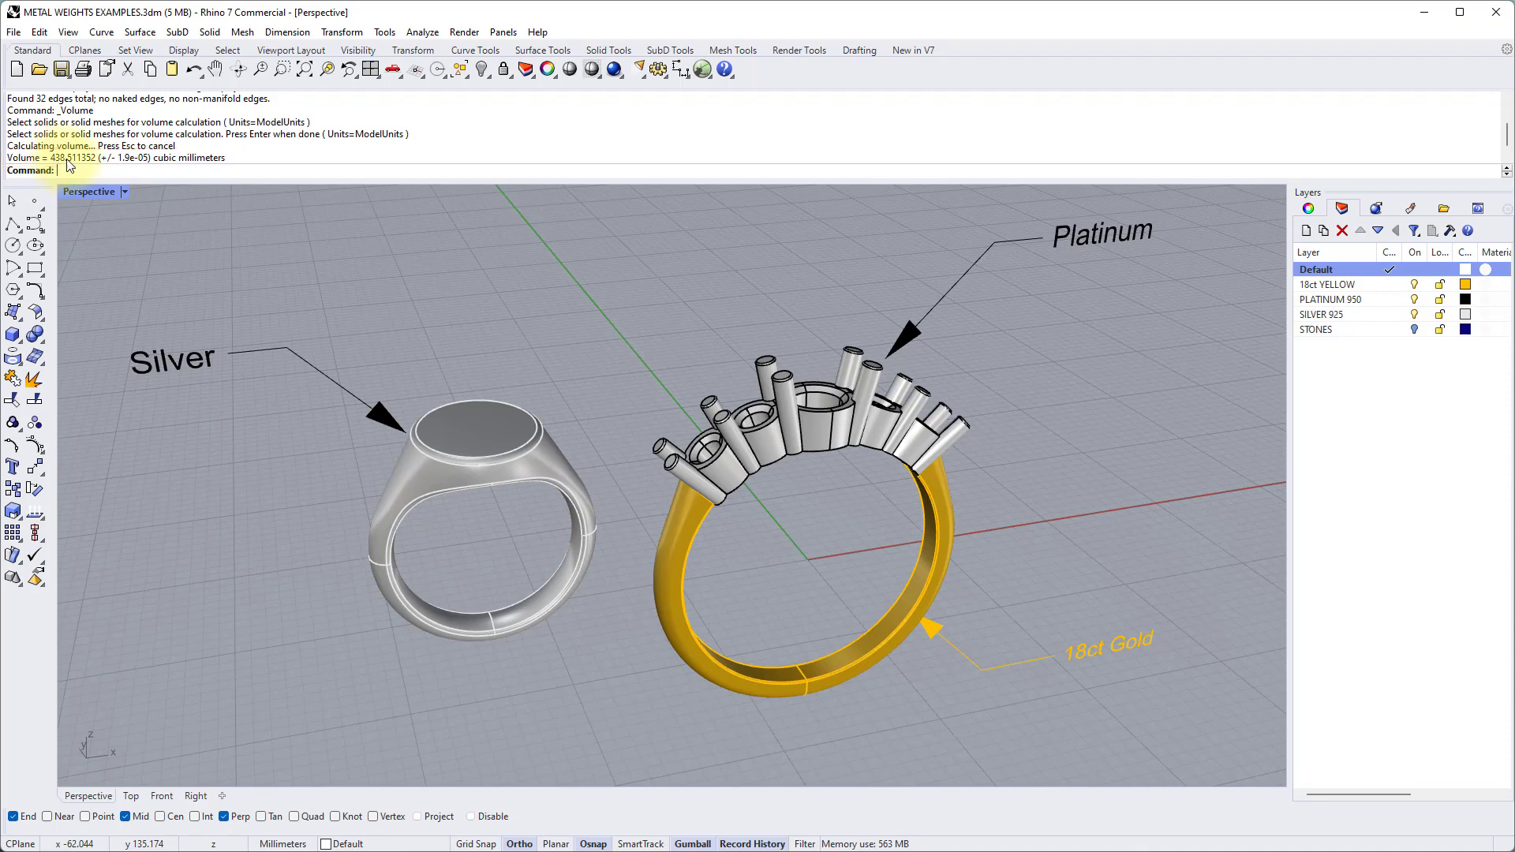
scroll(53, 164, down, 1)
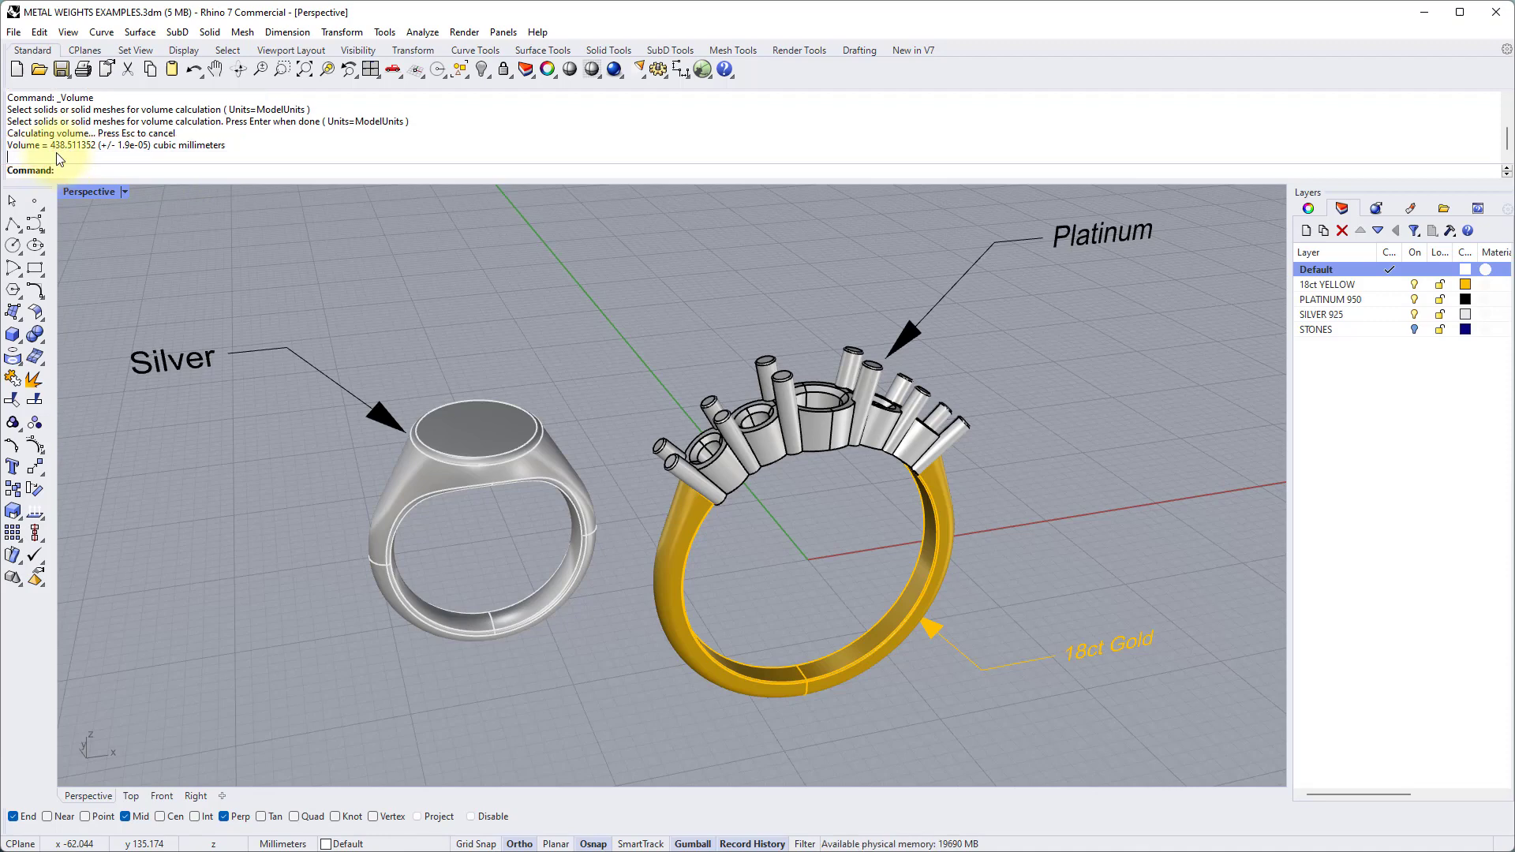
Step: Copy the 438.511352 volume figure from the command history
drag(50, 144, 97, 146)
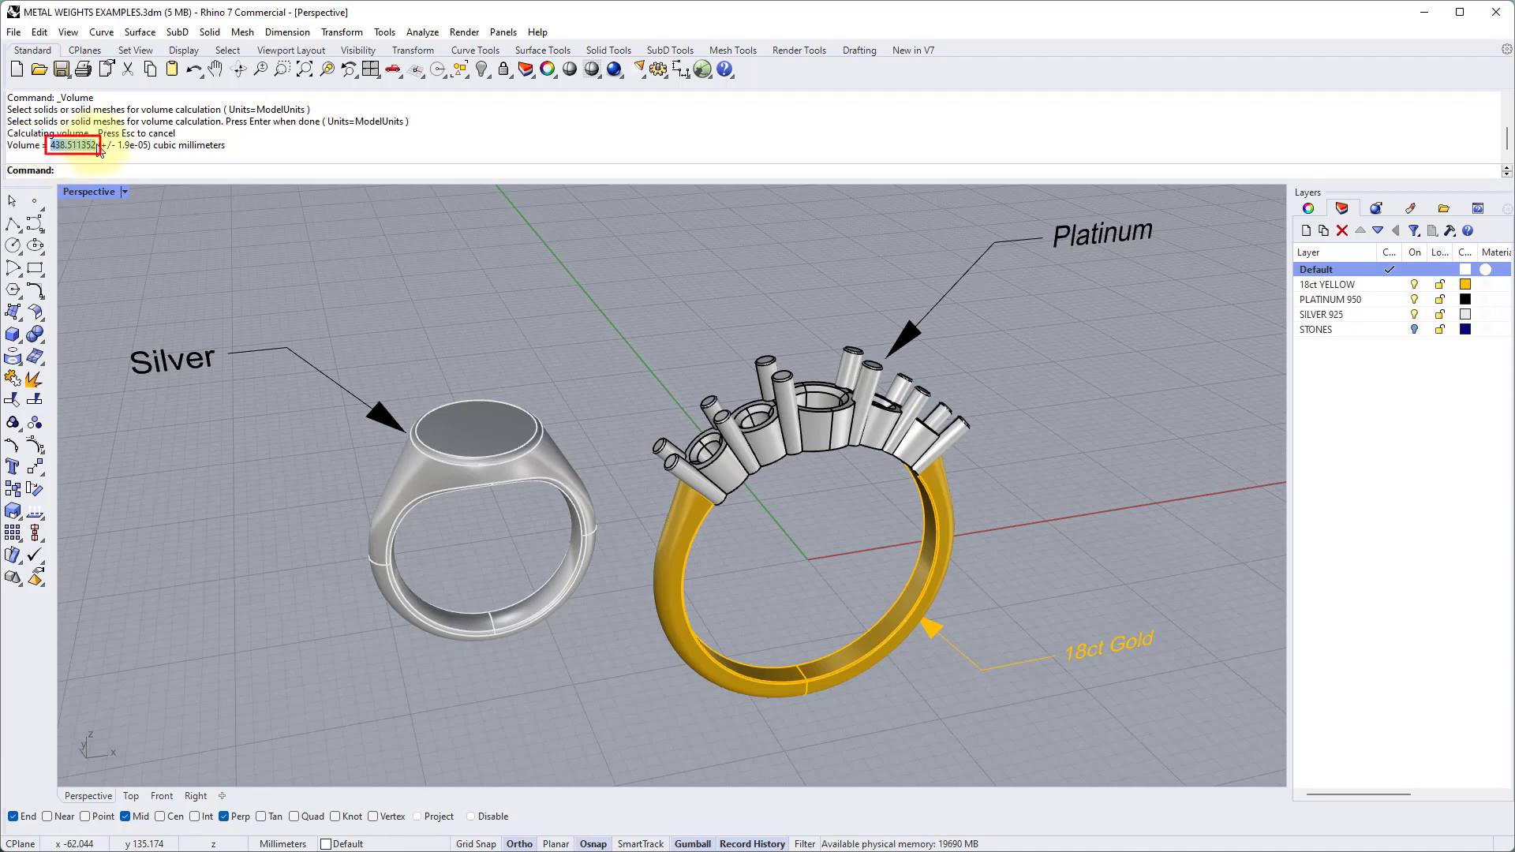
right_click(87, 144)
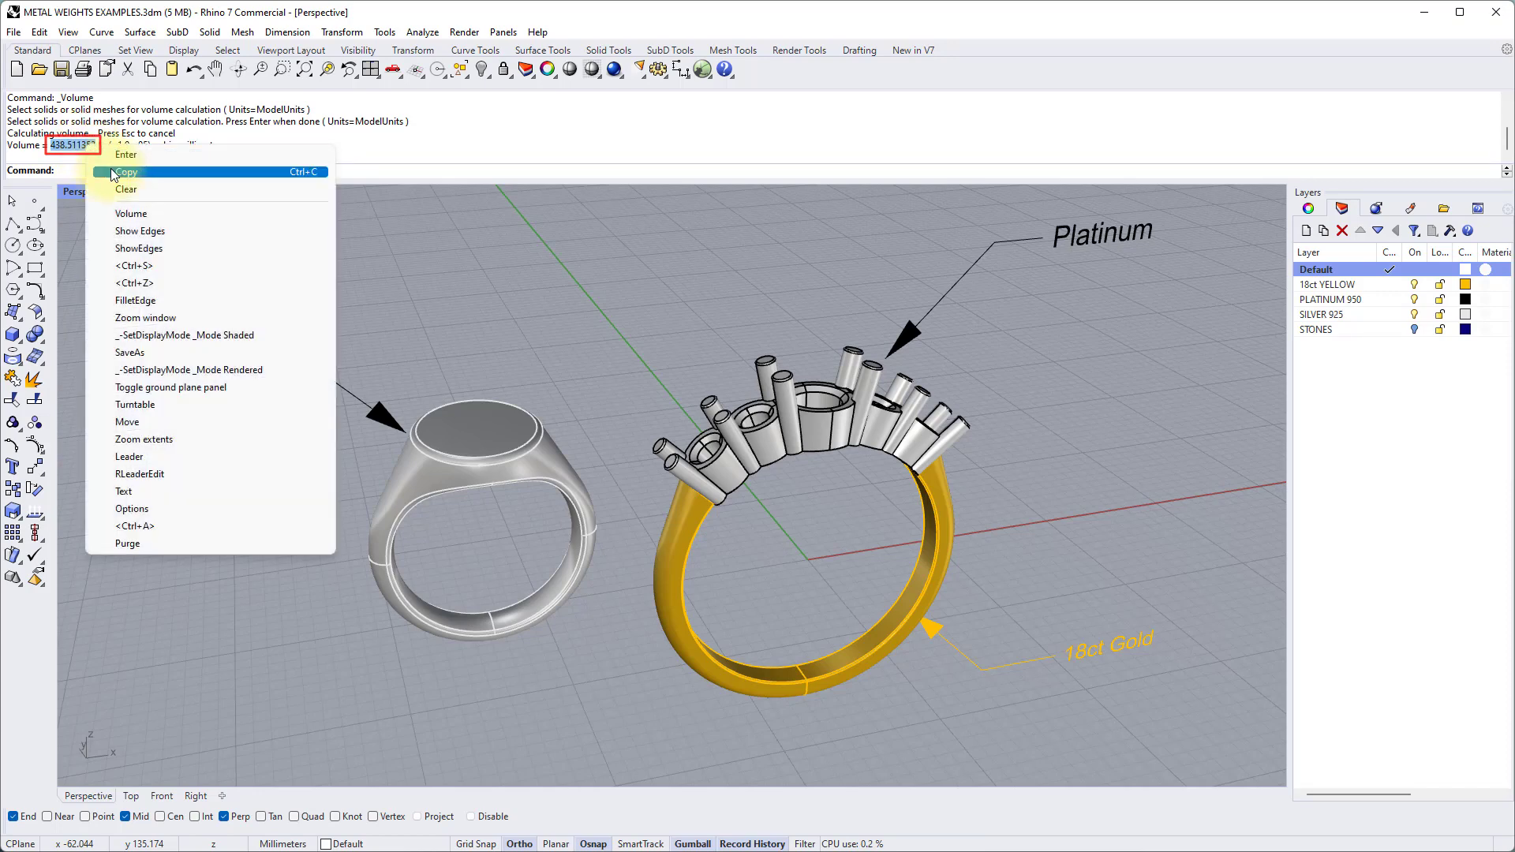
click(113, 174)
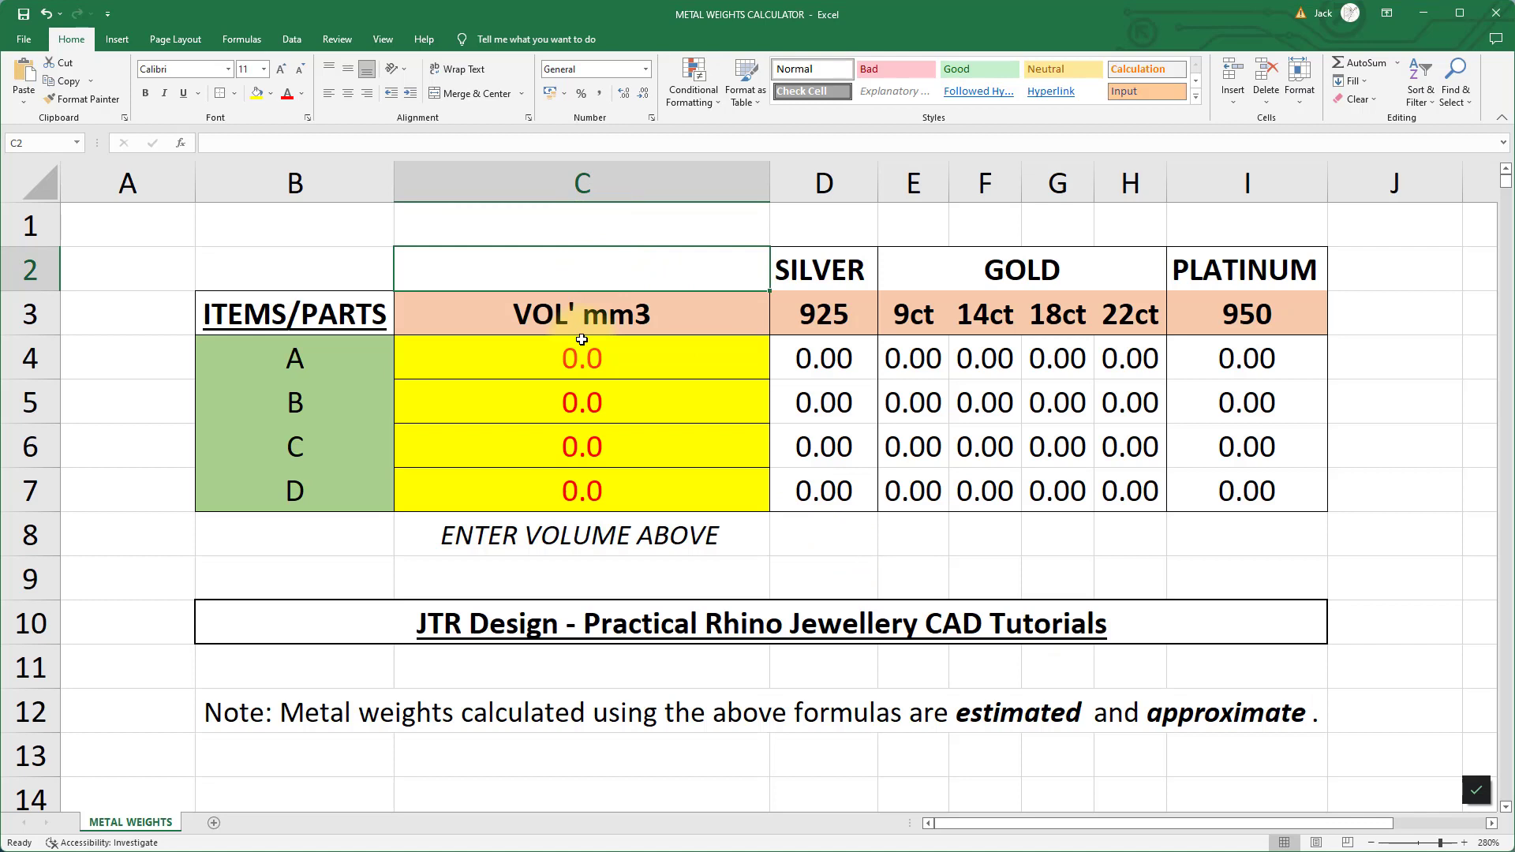
Step: Paste the copied 438.5 mm³ signet volume into cell C4
click(549, 354)
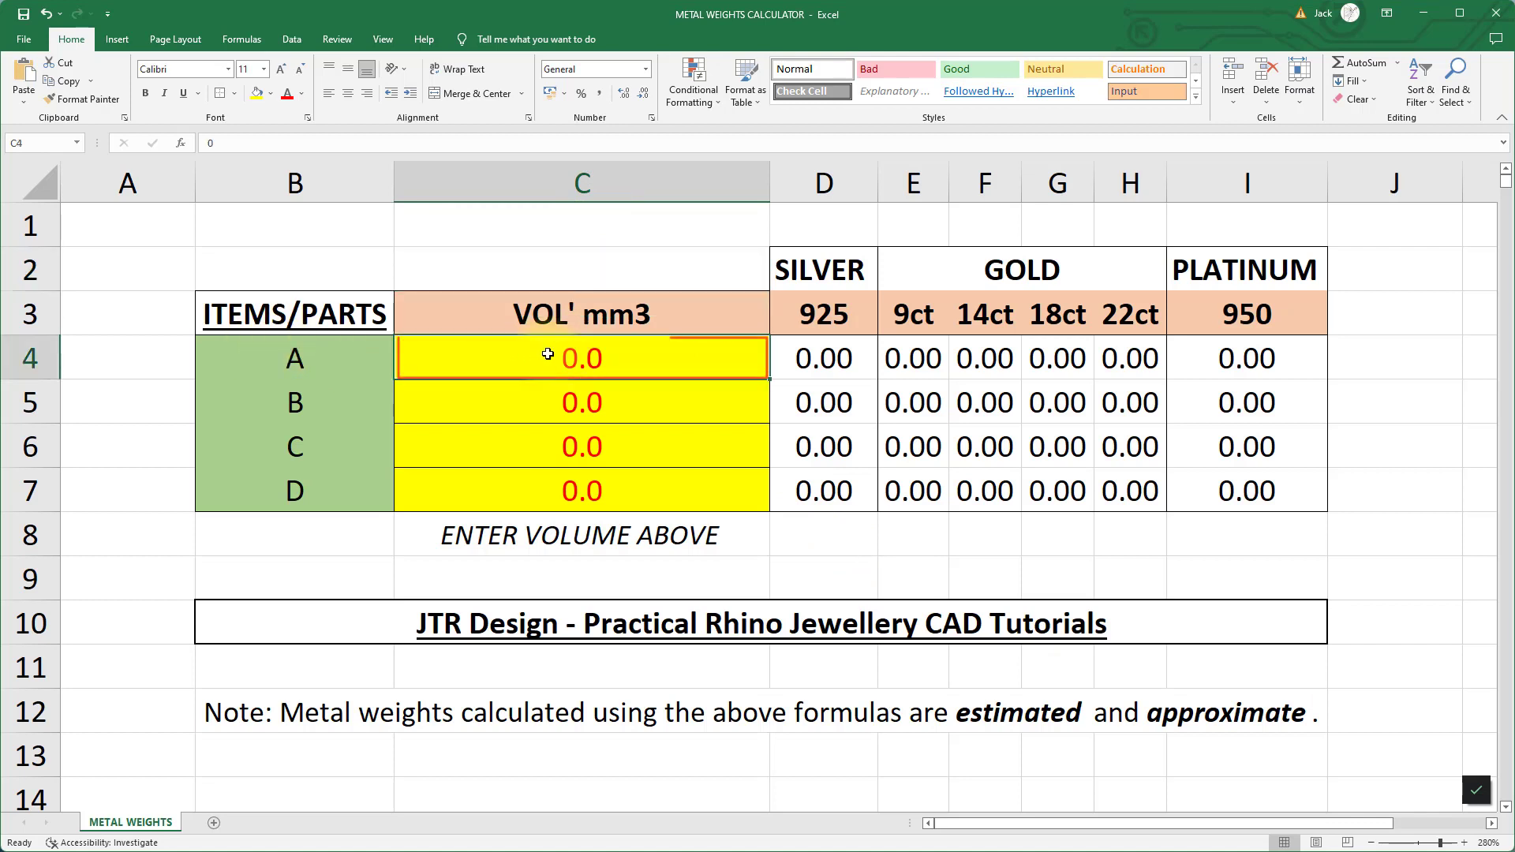
click(322, 352)
click(438, 353)
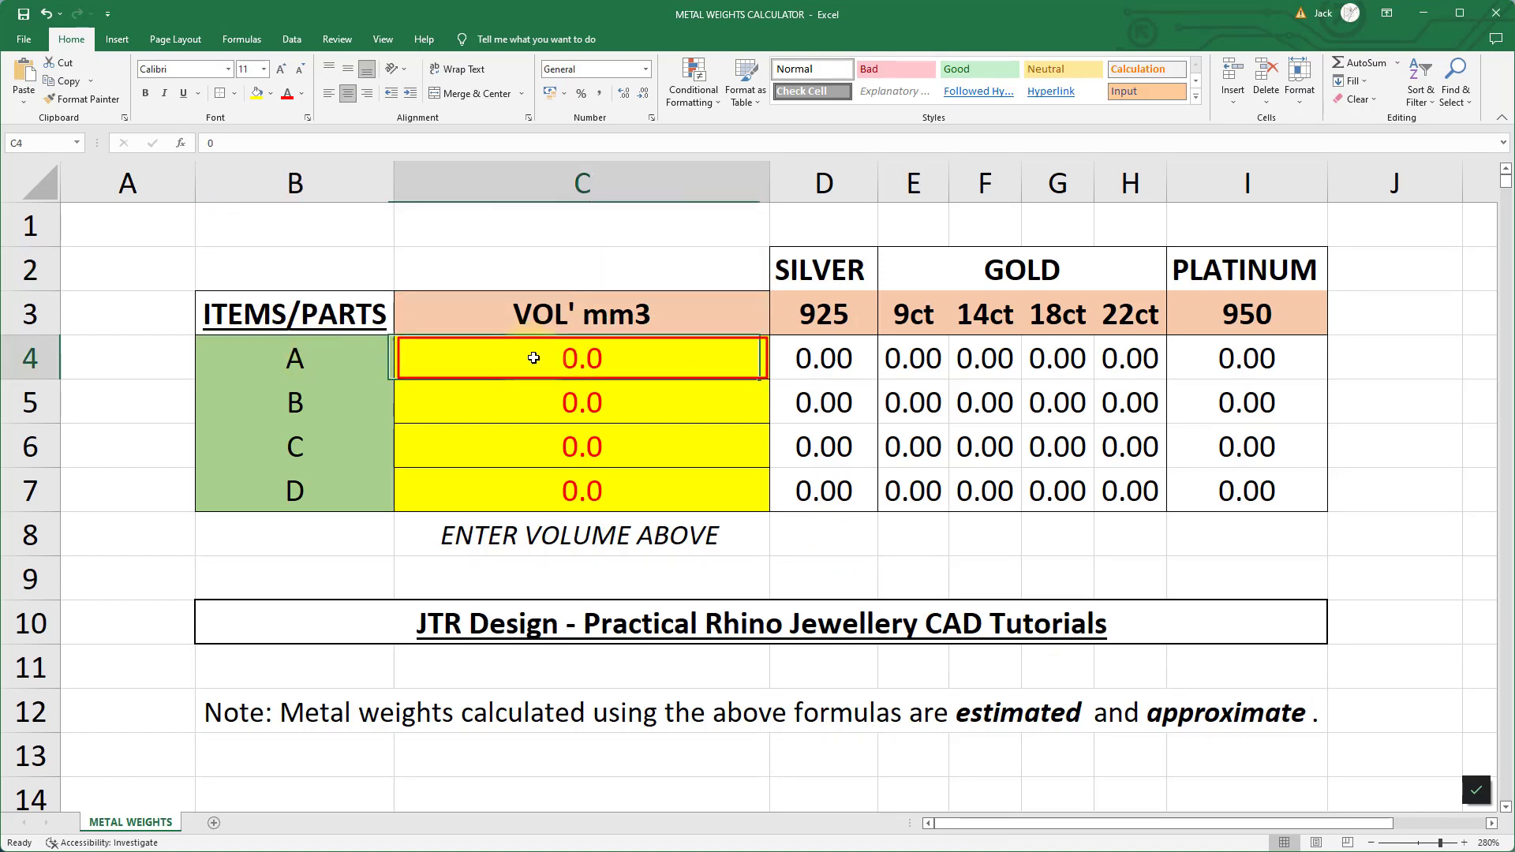
right_click(588, 357)
click(622, 454)
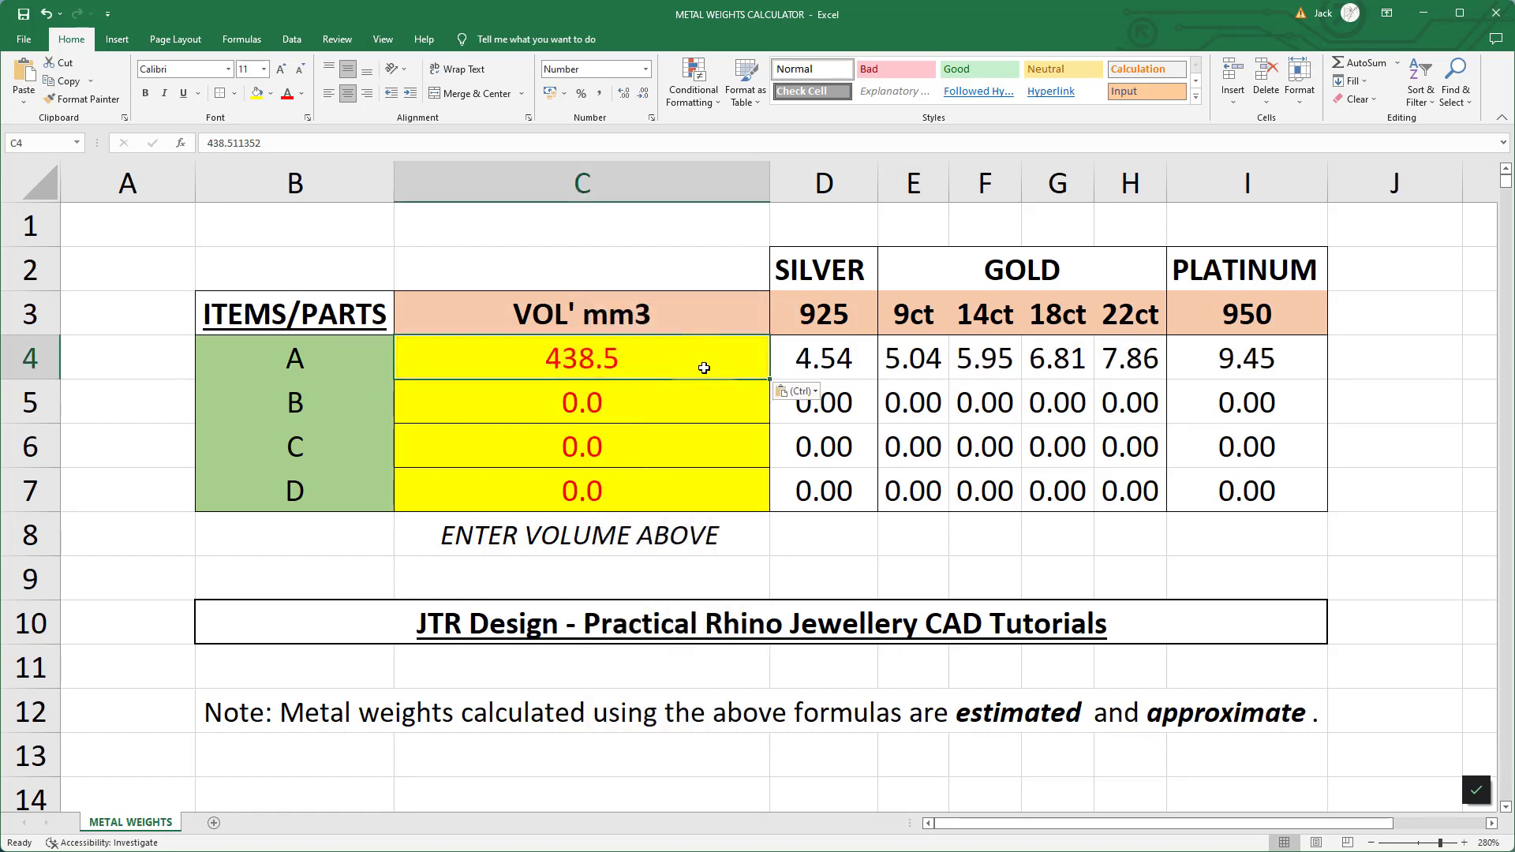
Step: Review the row 4 weight formulas for silver, 9ct–22ct gold and platinum 950
click(841, 353)
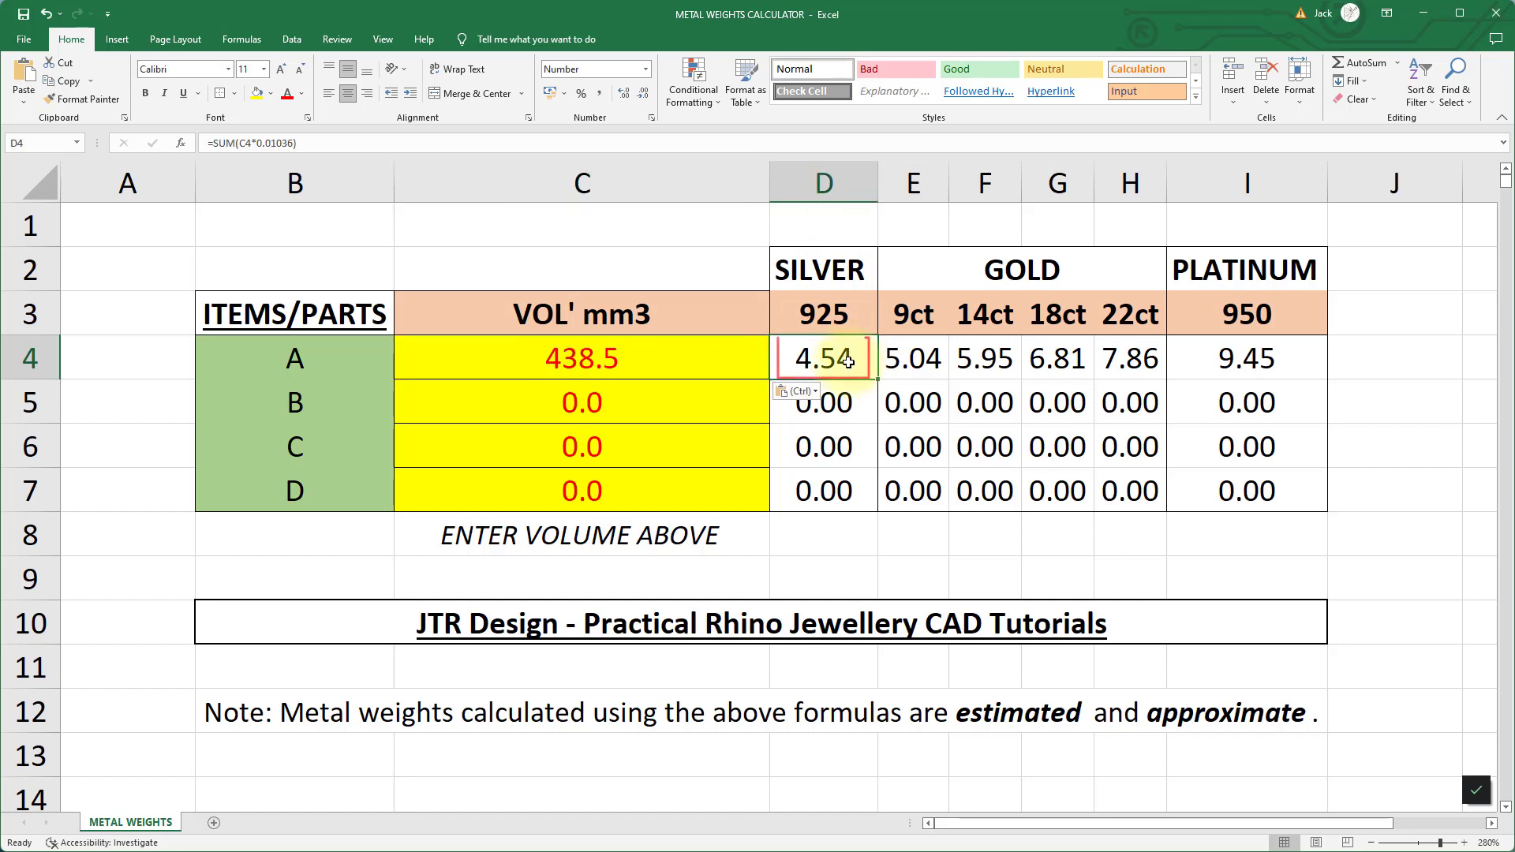
click(922, 358)
click(982, 358)
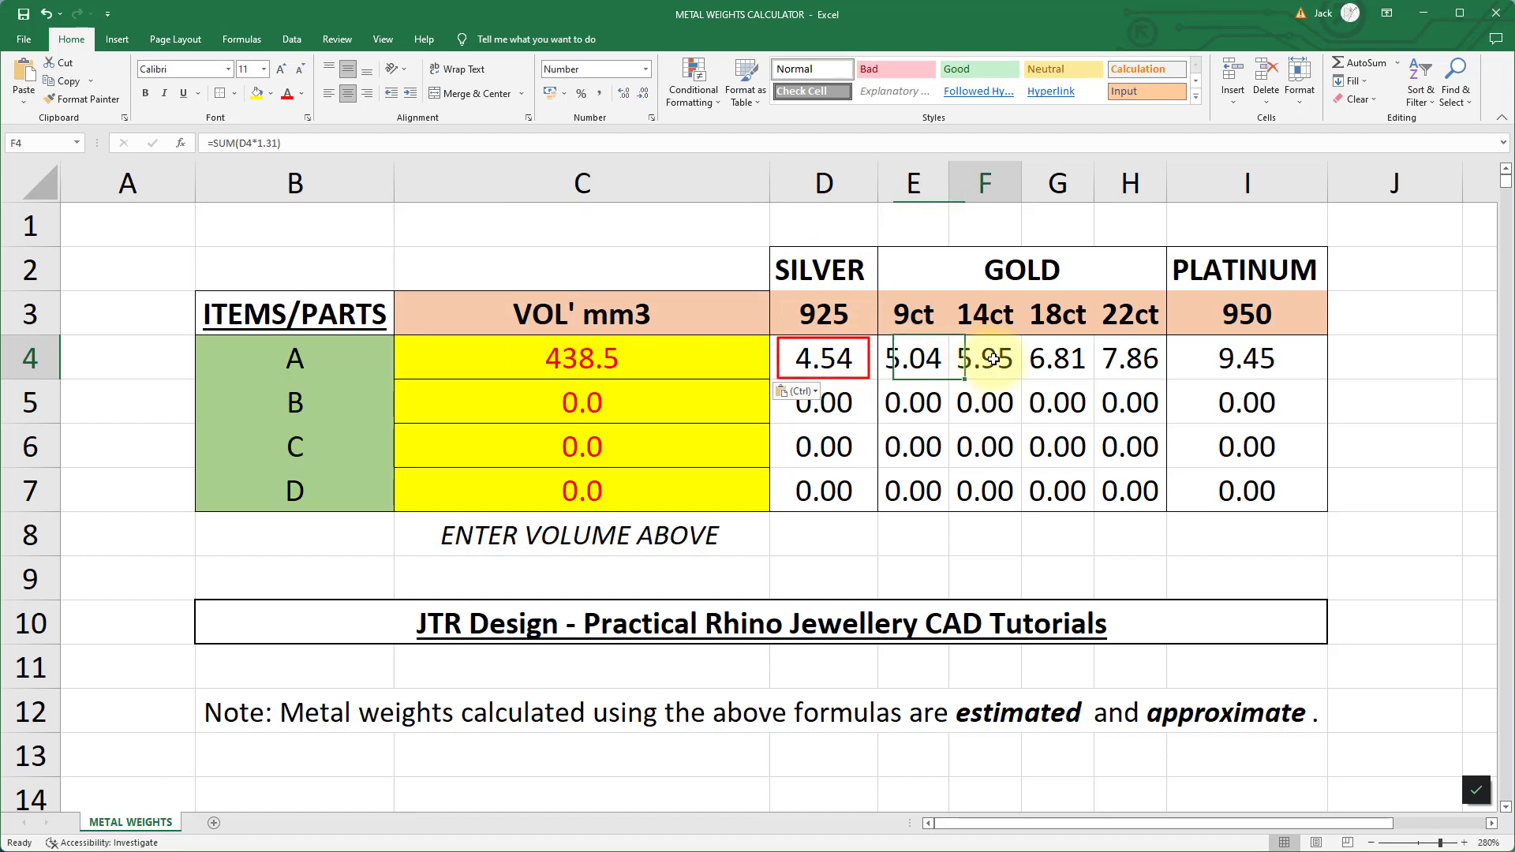
click(1058, 360)
click(1140, 360)
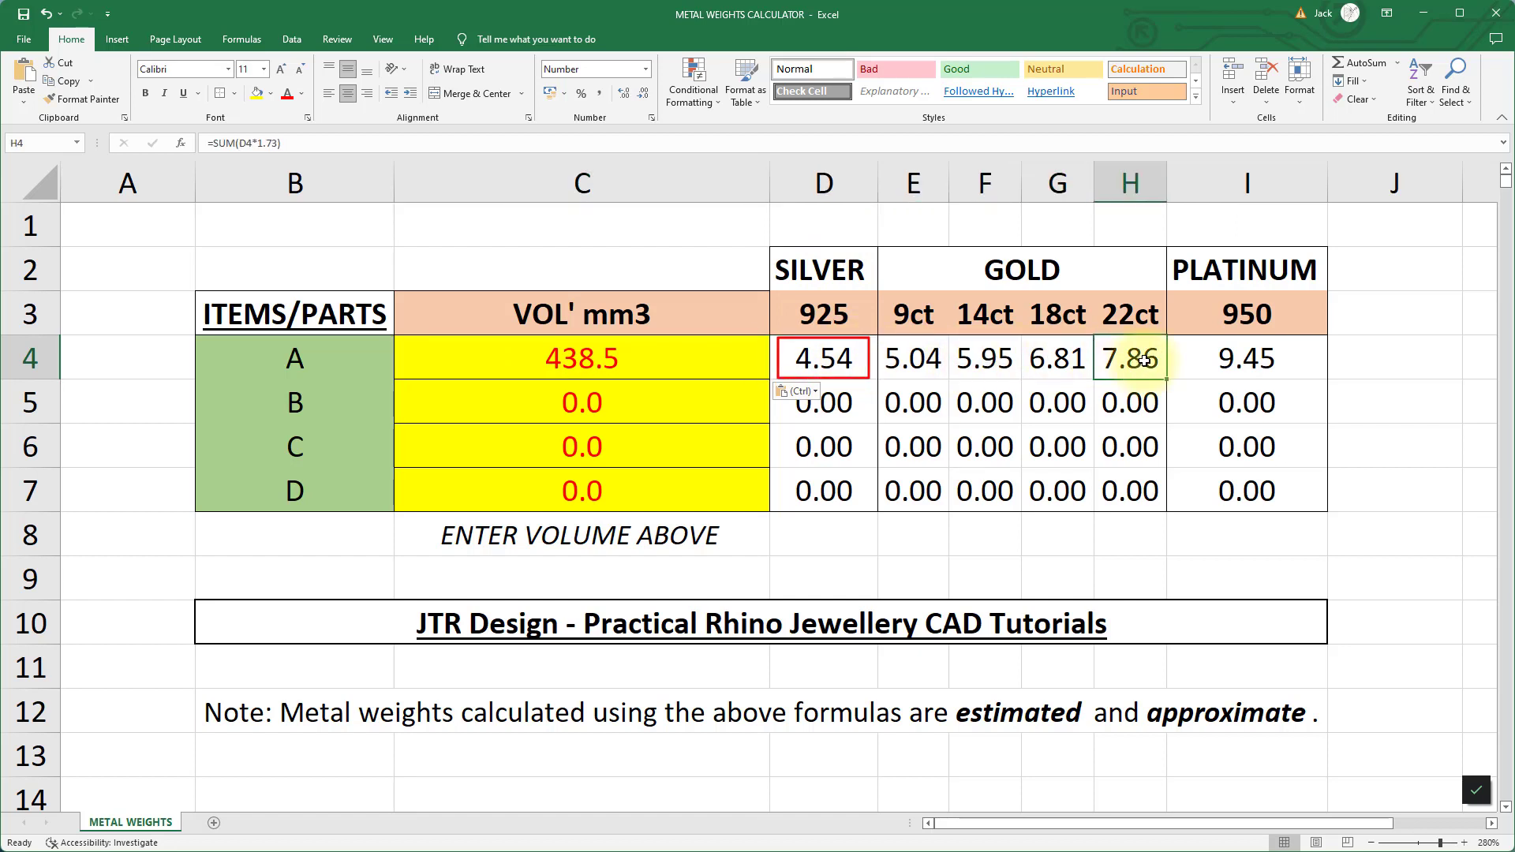
click(1244, 363)
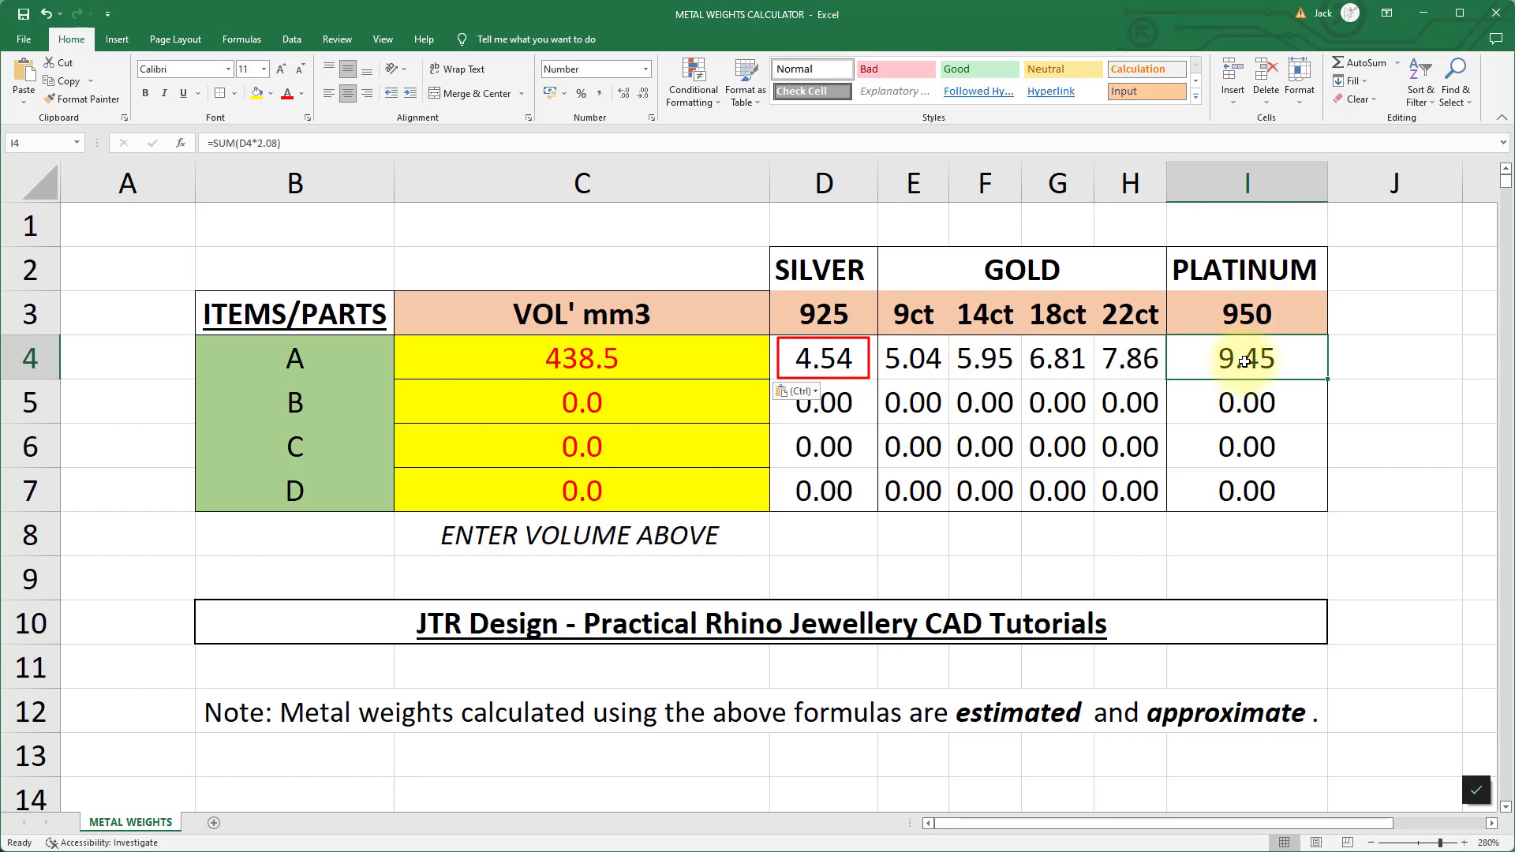
click(847, 355)
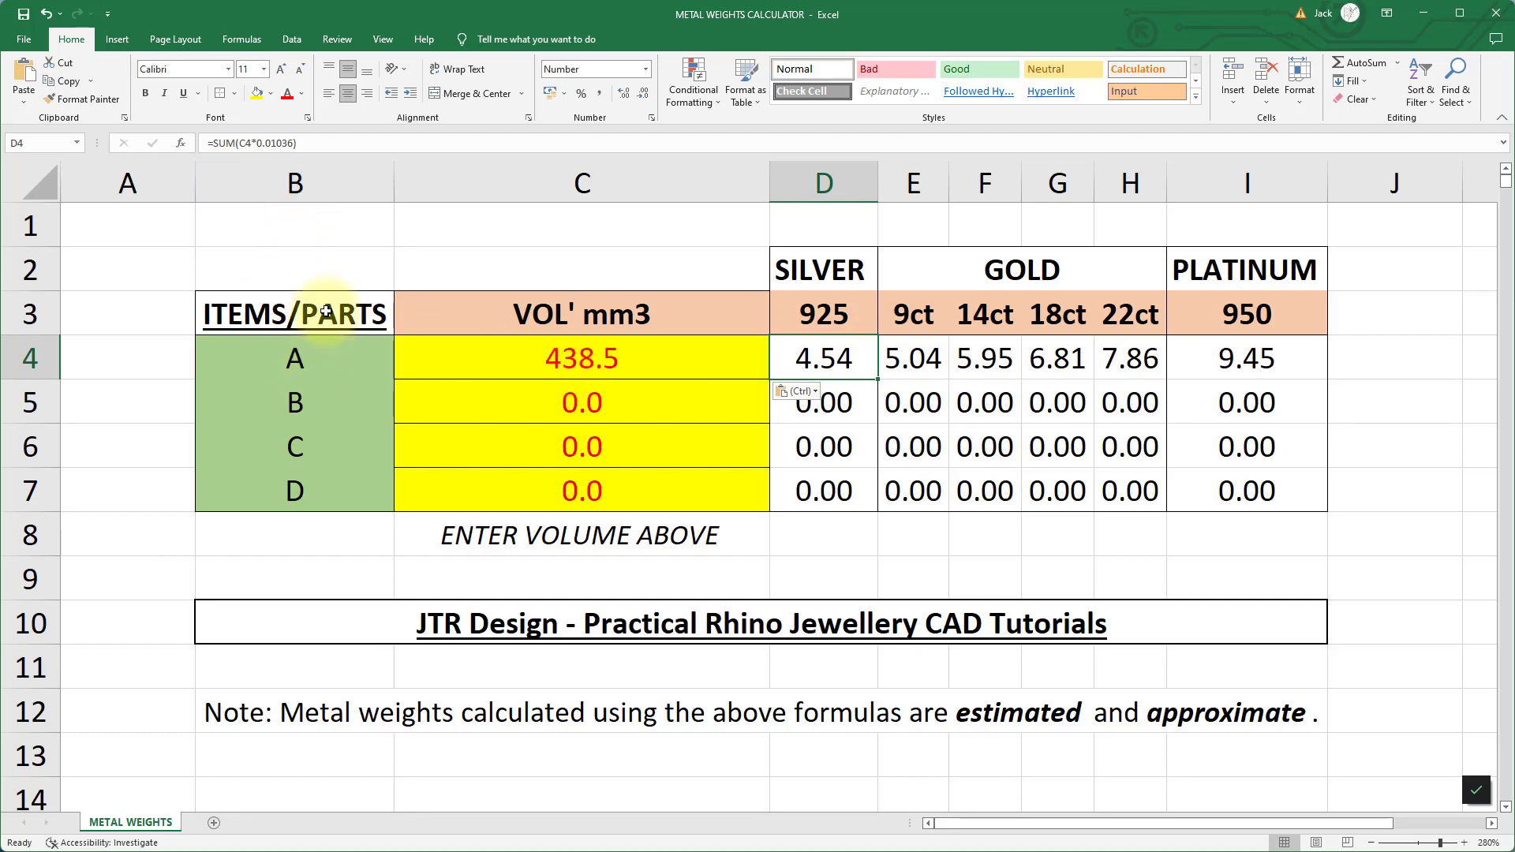
Step: Rename item B4 from A to SIGNET and check its 4.54 g silver weight
click(294, 355)
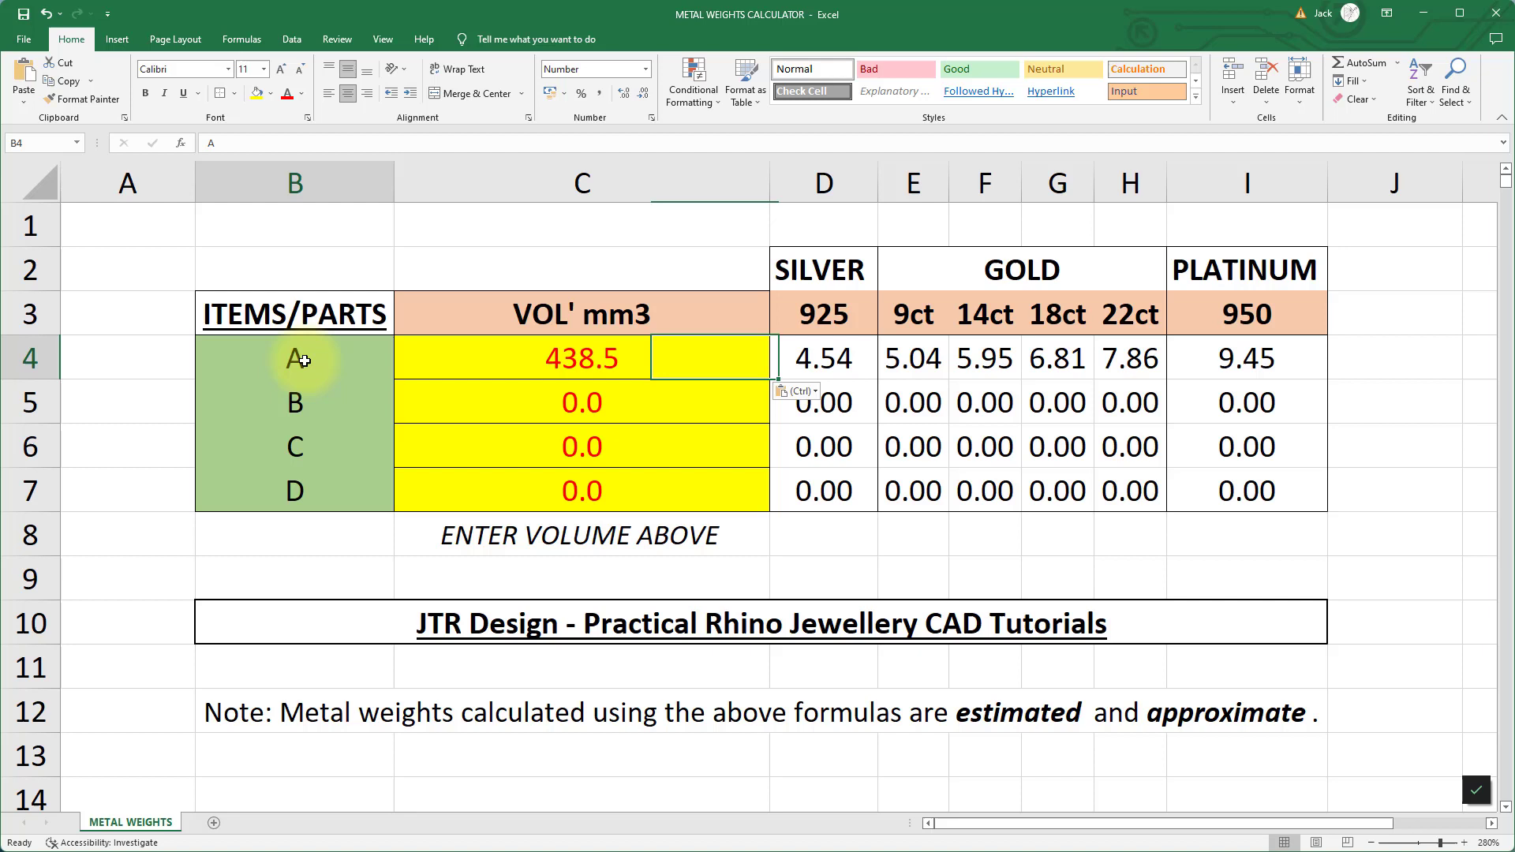
double_click(284, 358)
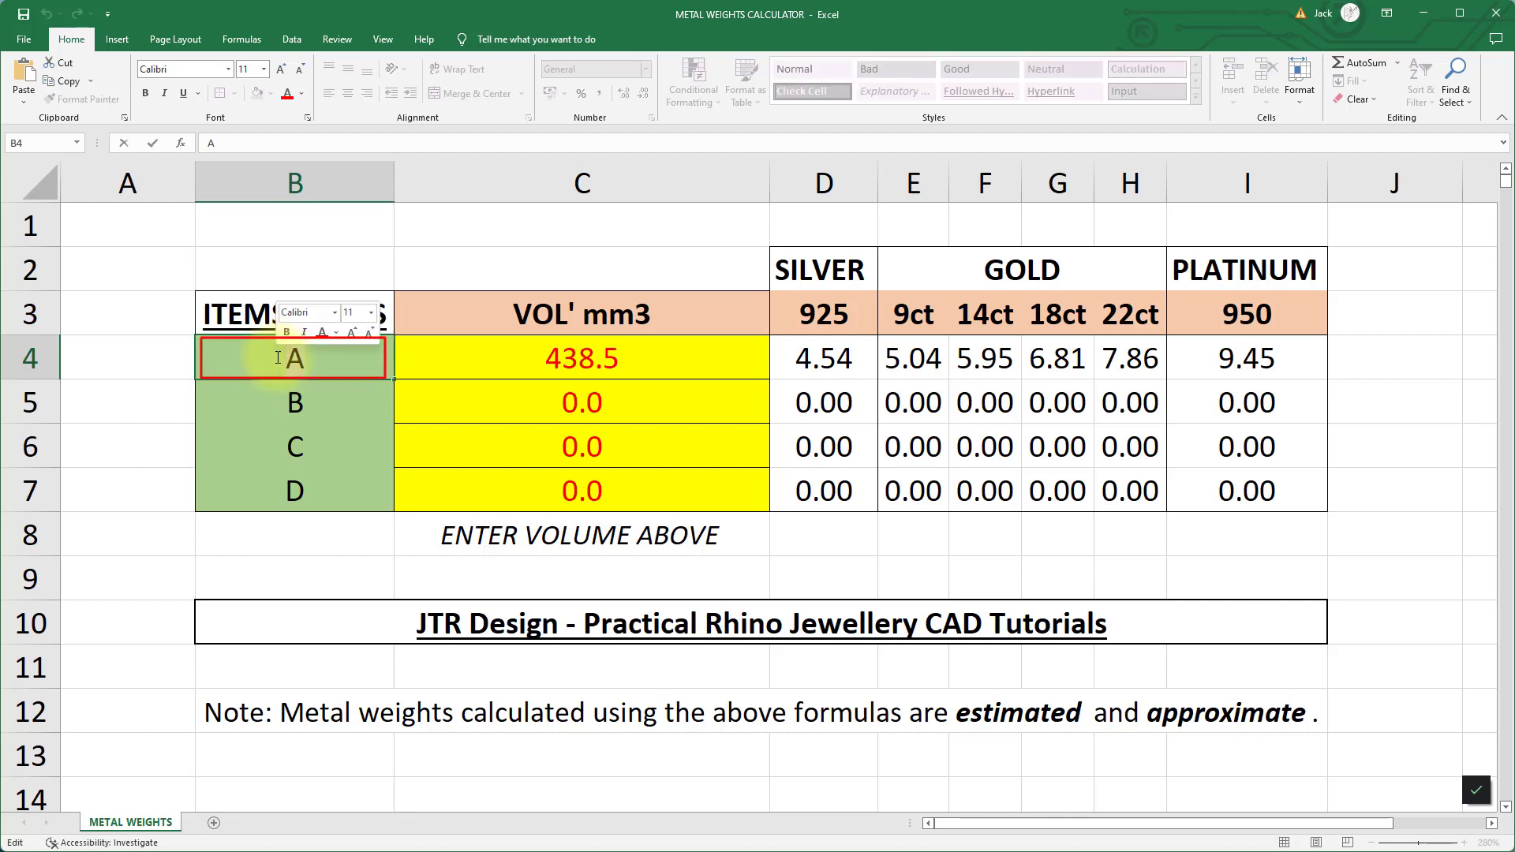
text(SIG)
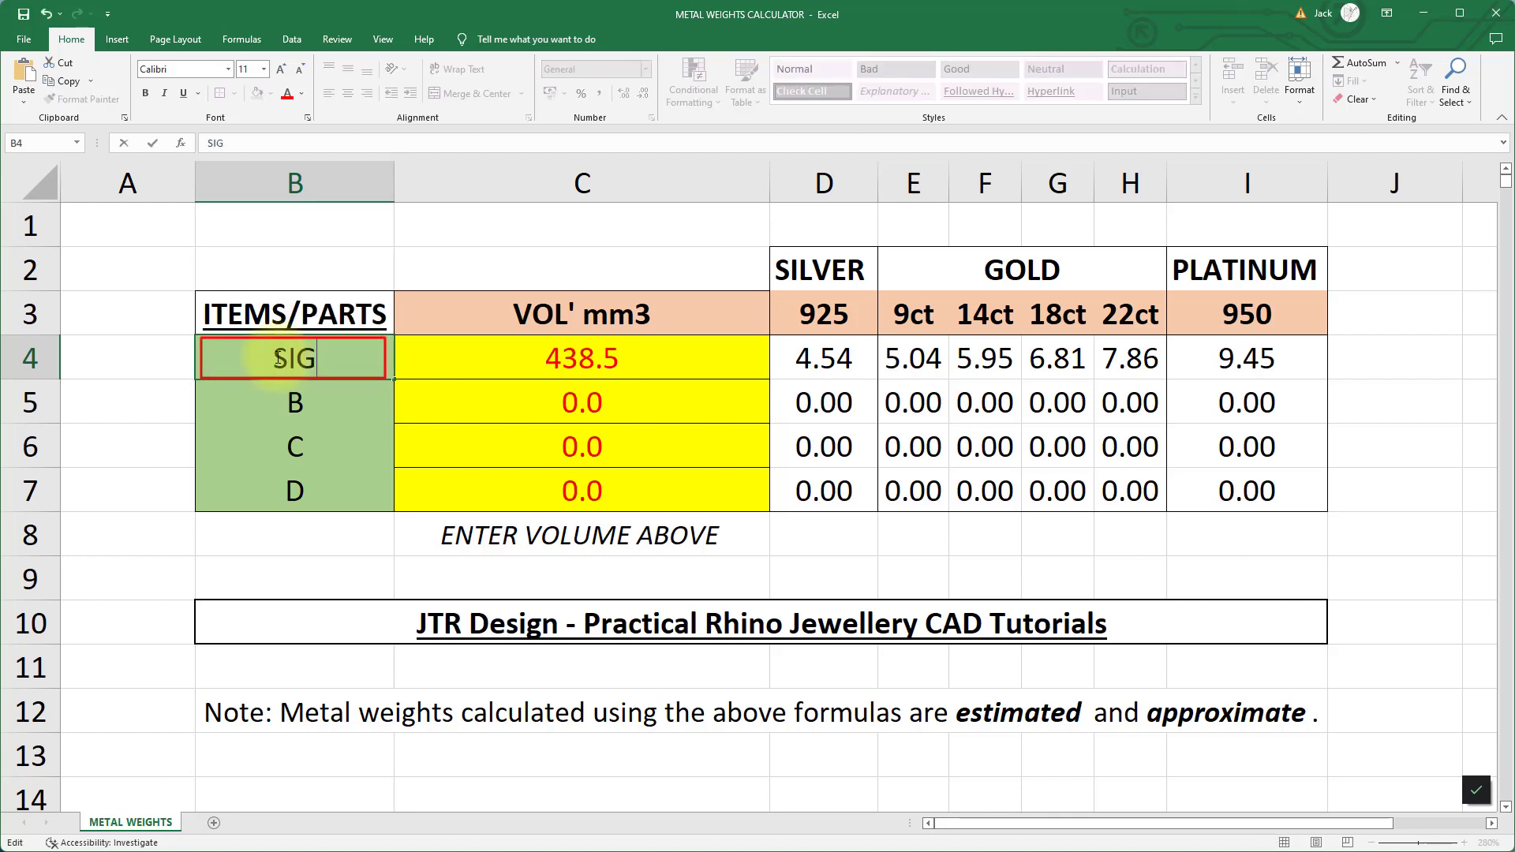
text(NET)
key(Return)
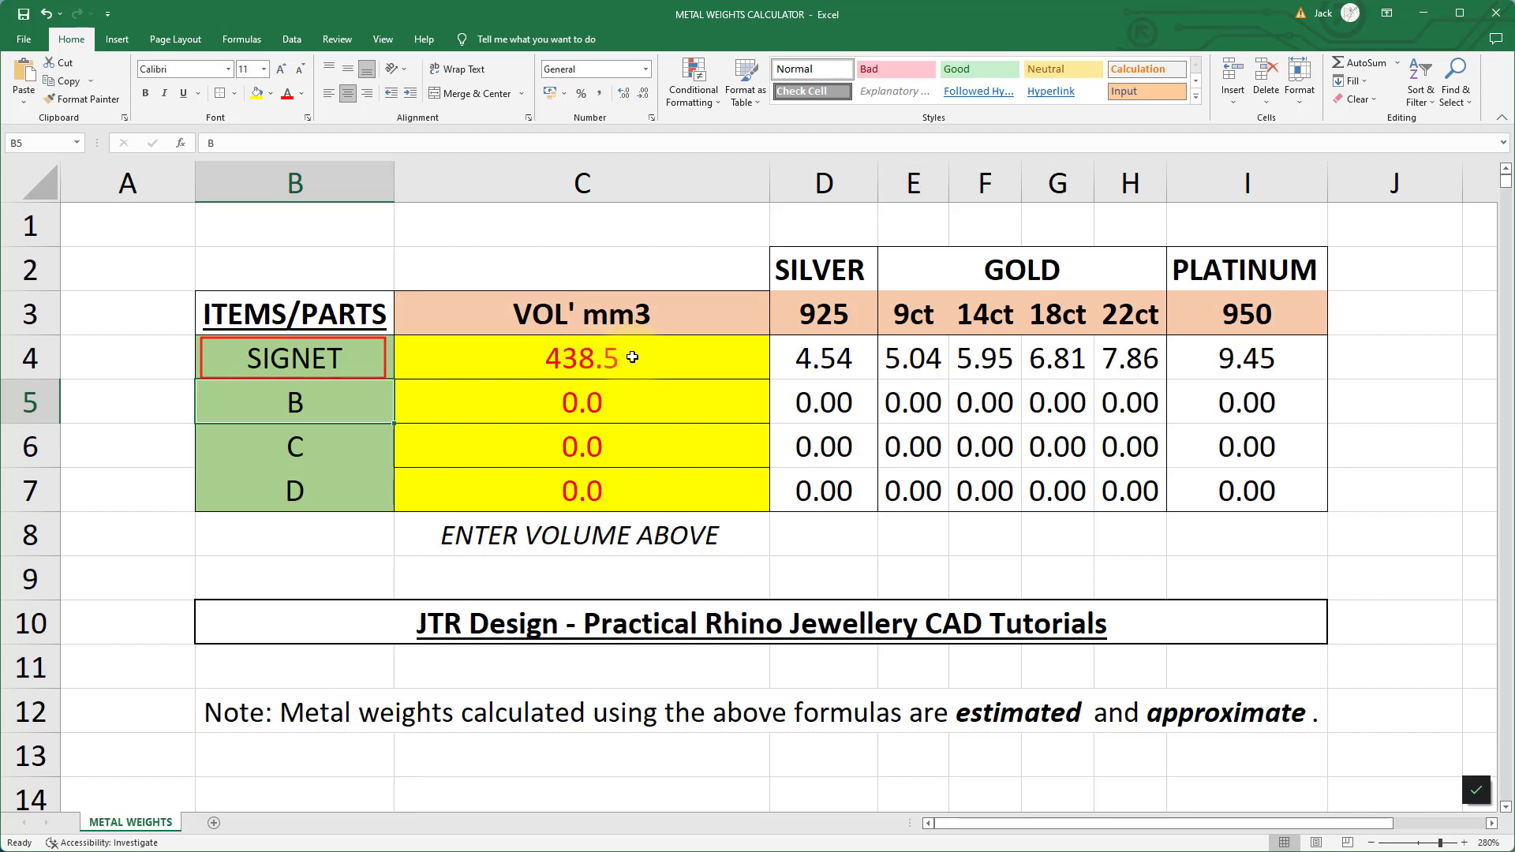
click(835, 358)
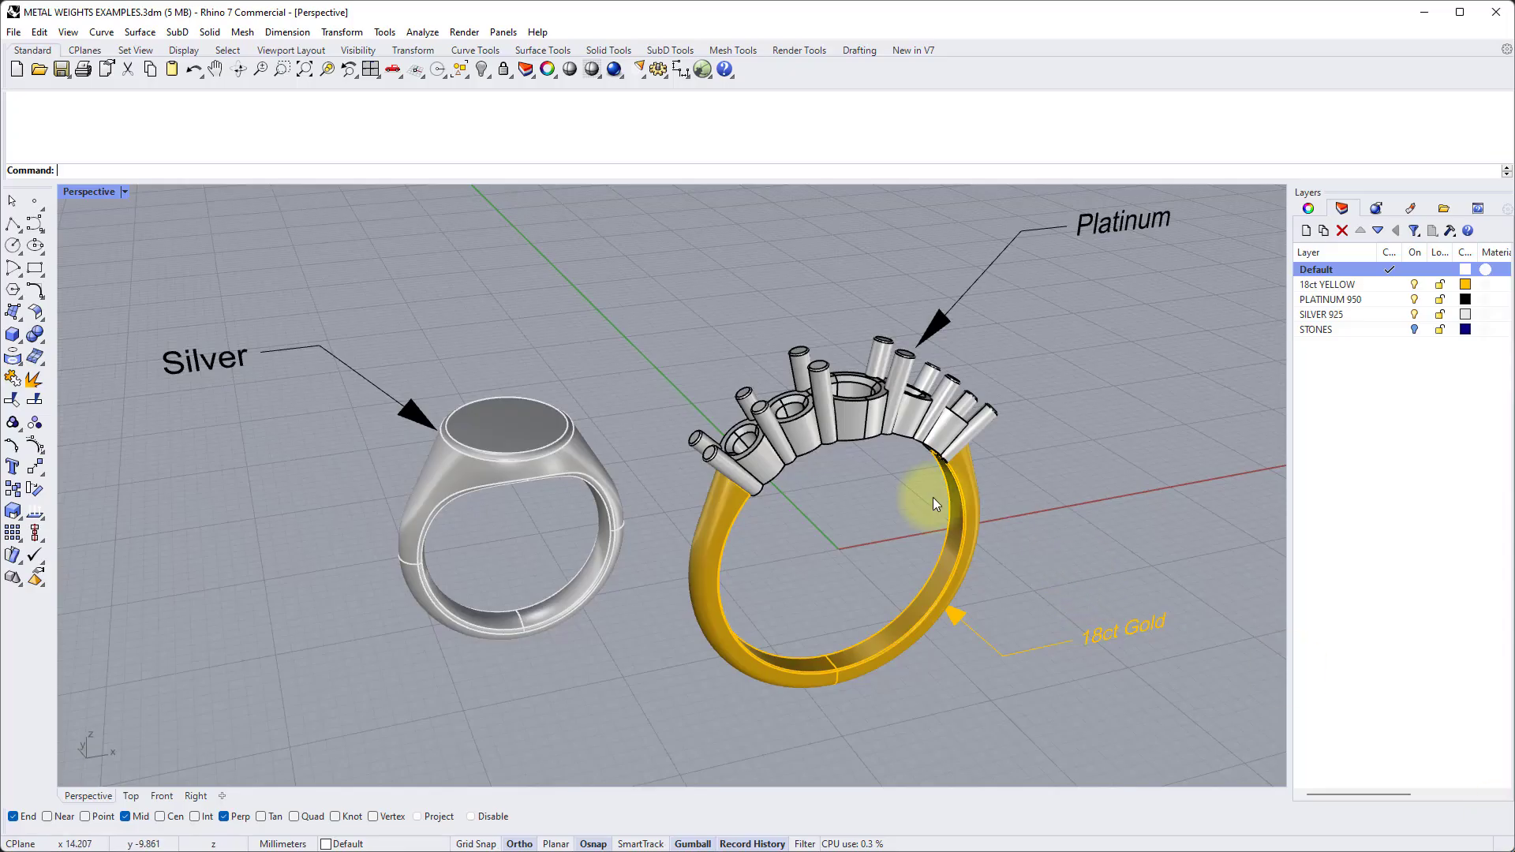
right_drag(822, 428, 825, 430)
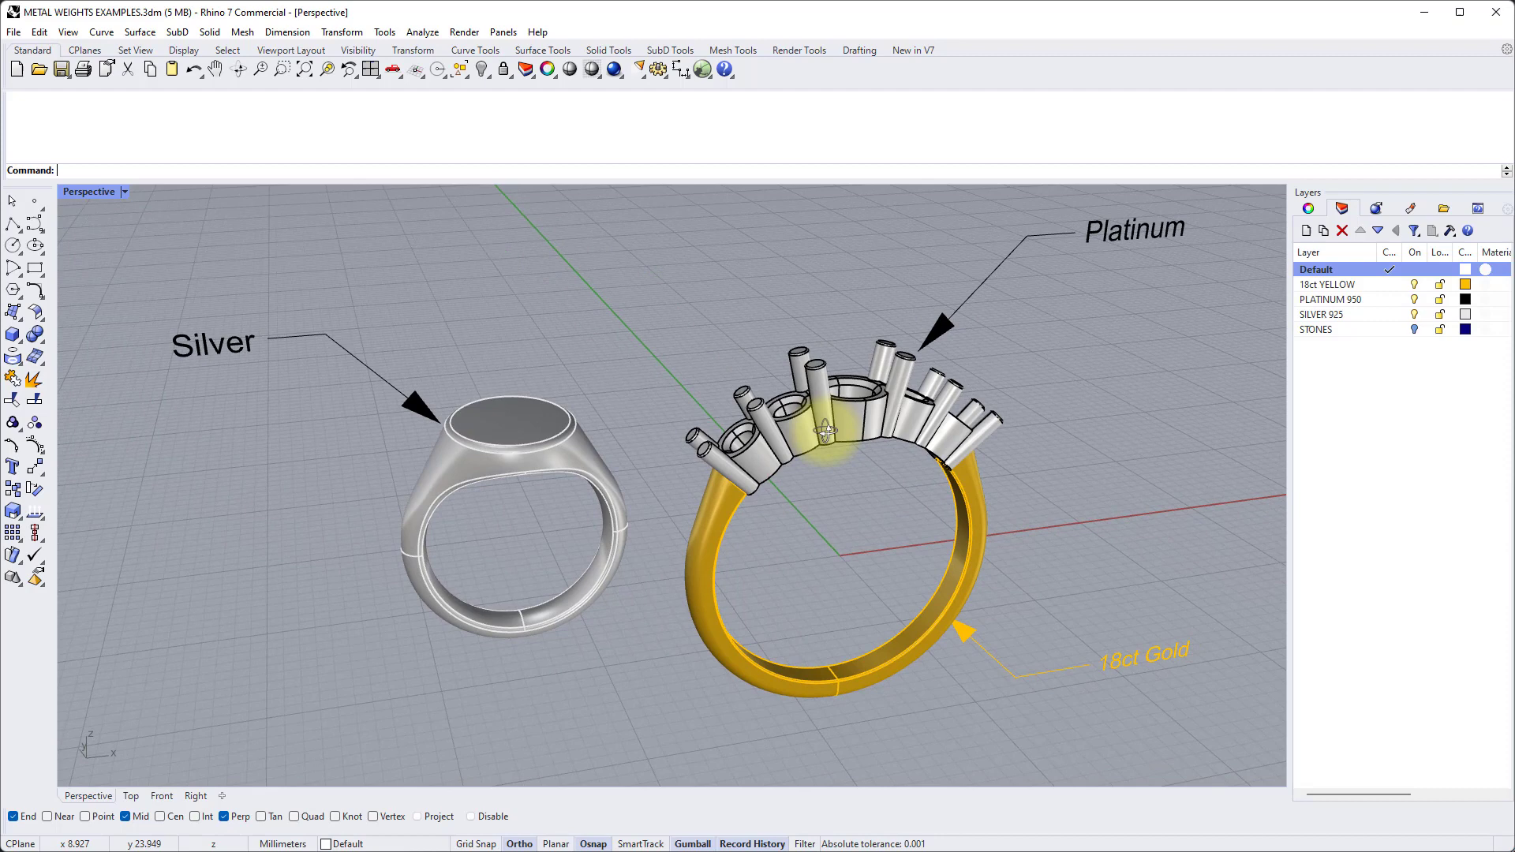
click(1112, 258)
click(820, 387)
key(Escape)
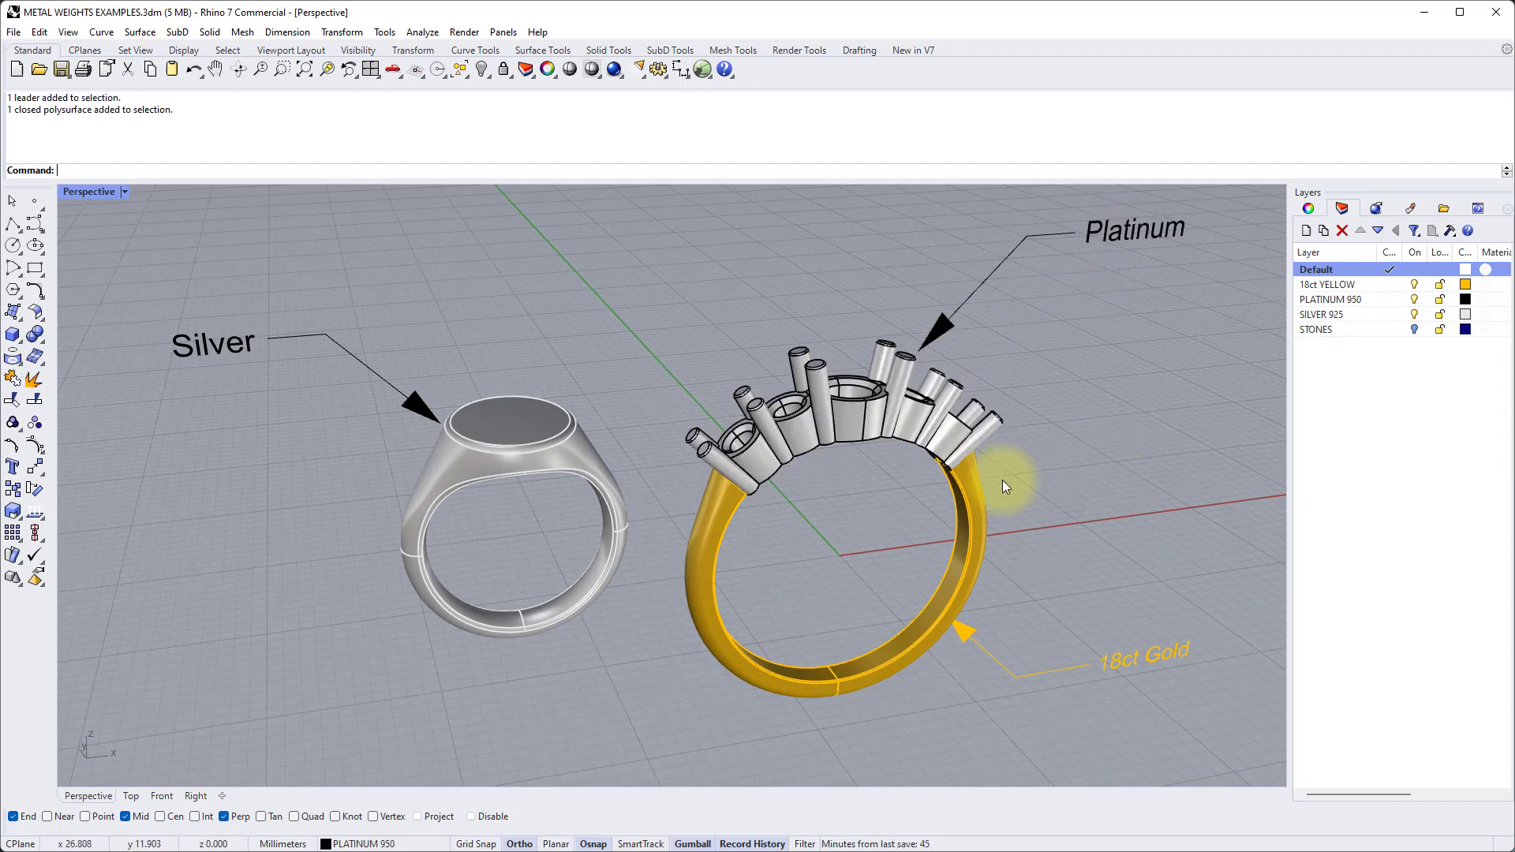
click(978, 491)
click(1133, 661)
key(Escape)
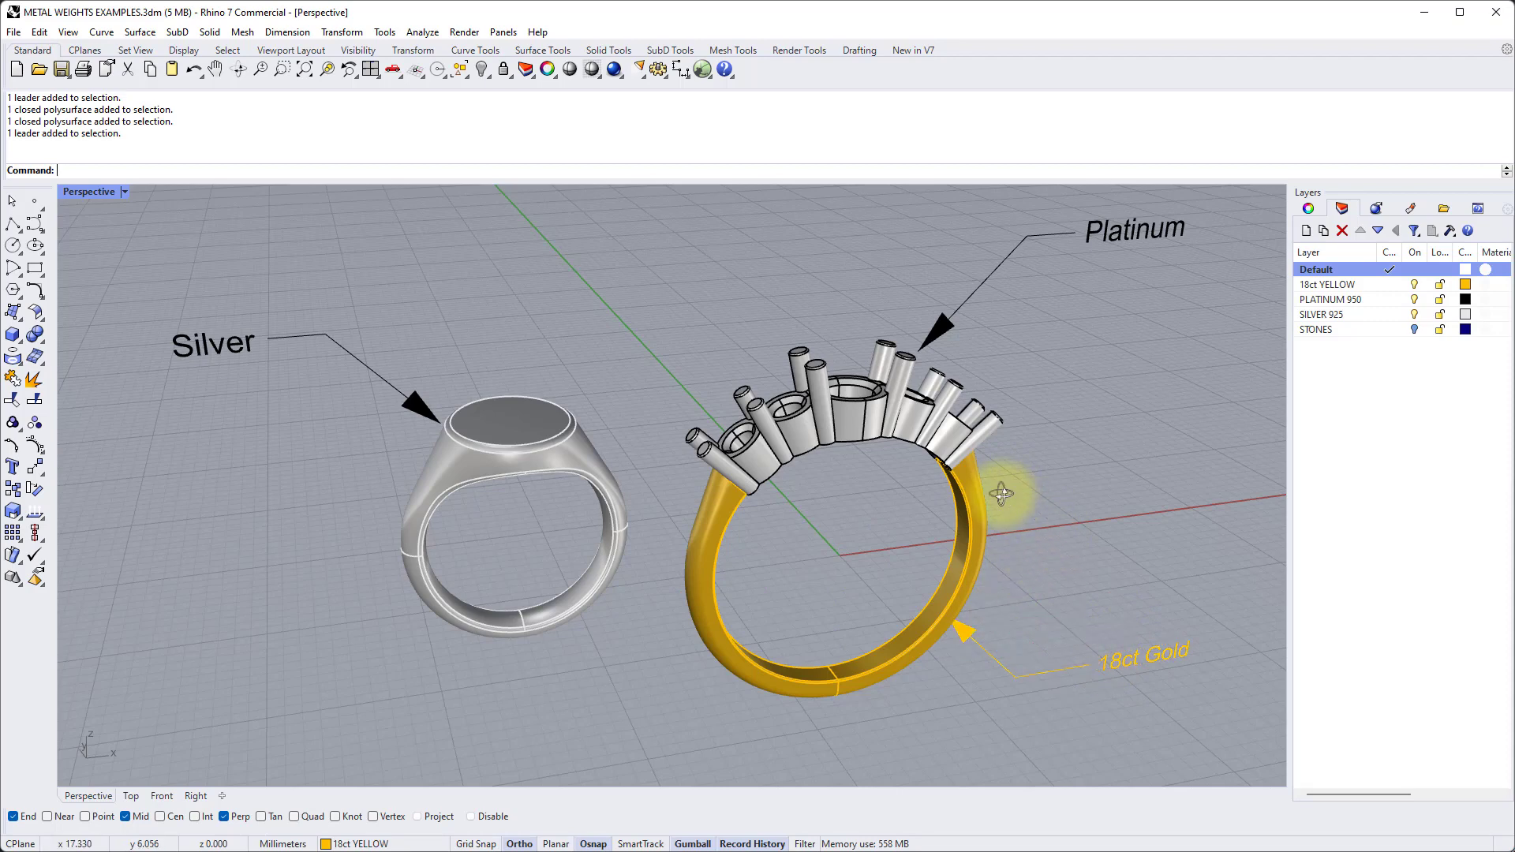
right_drag(1001, 492, 1008, 490)
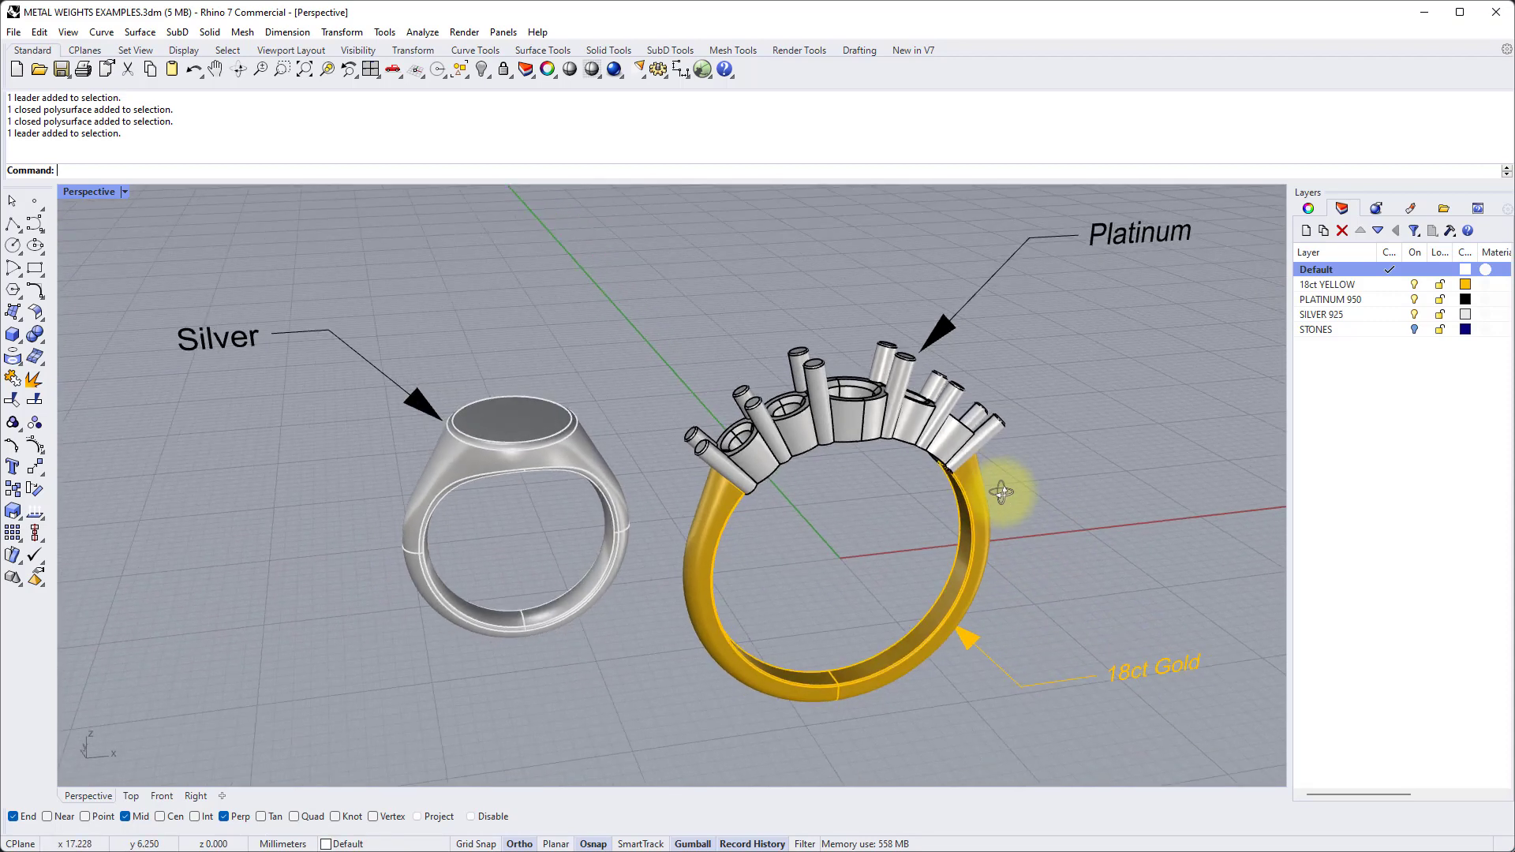
click(818, 385)
key(Escape)
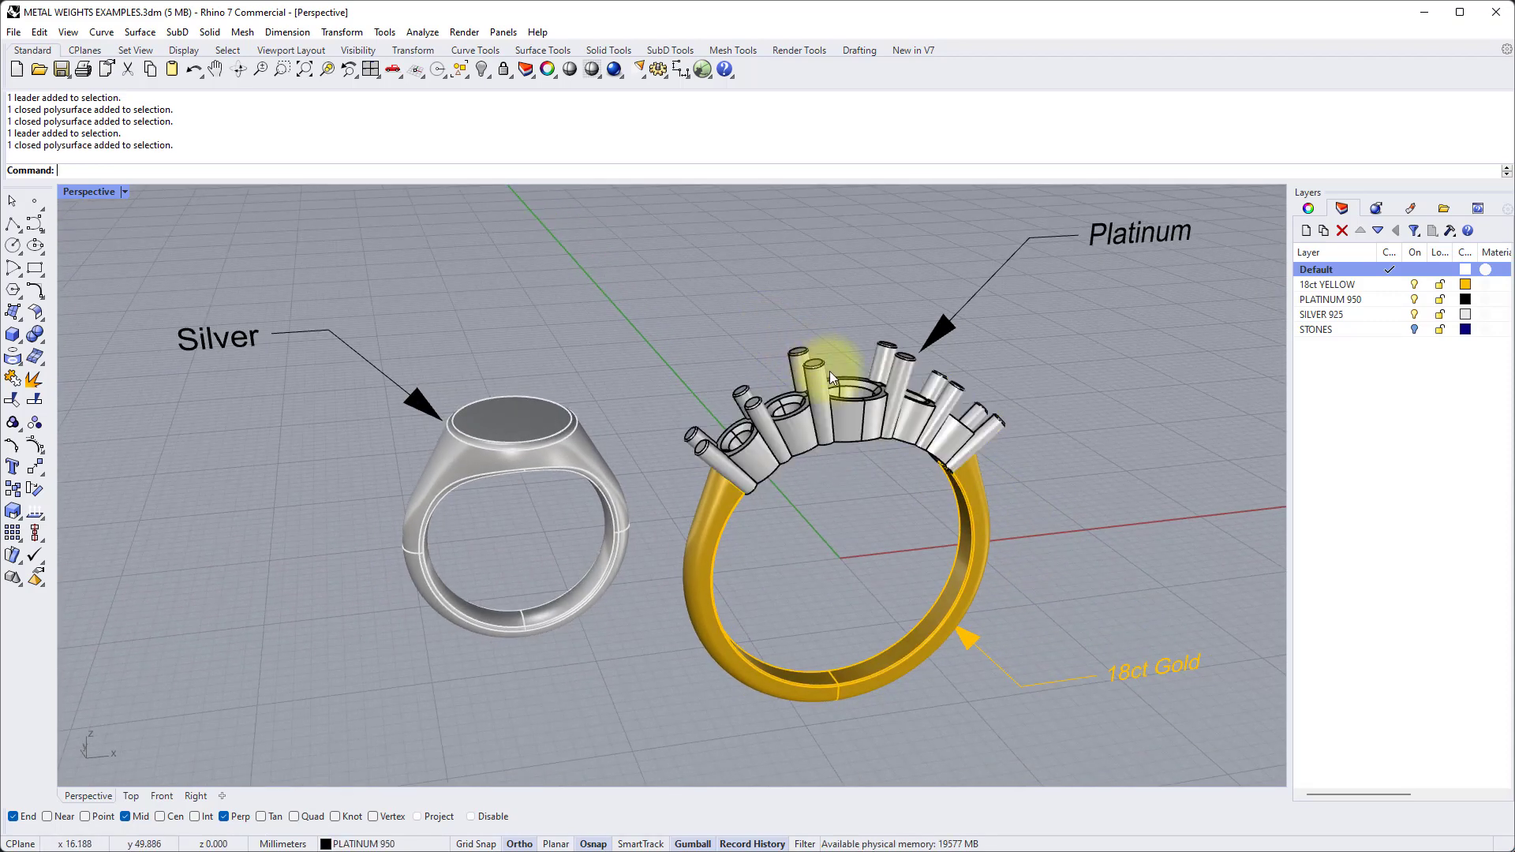
click(830, 371)
scroll(855, 392, up, 3)
key(Escape)
scroll(845, 381, up, 2)
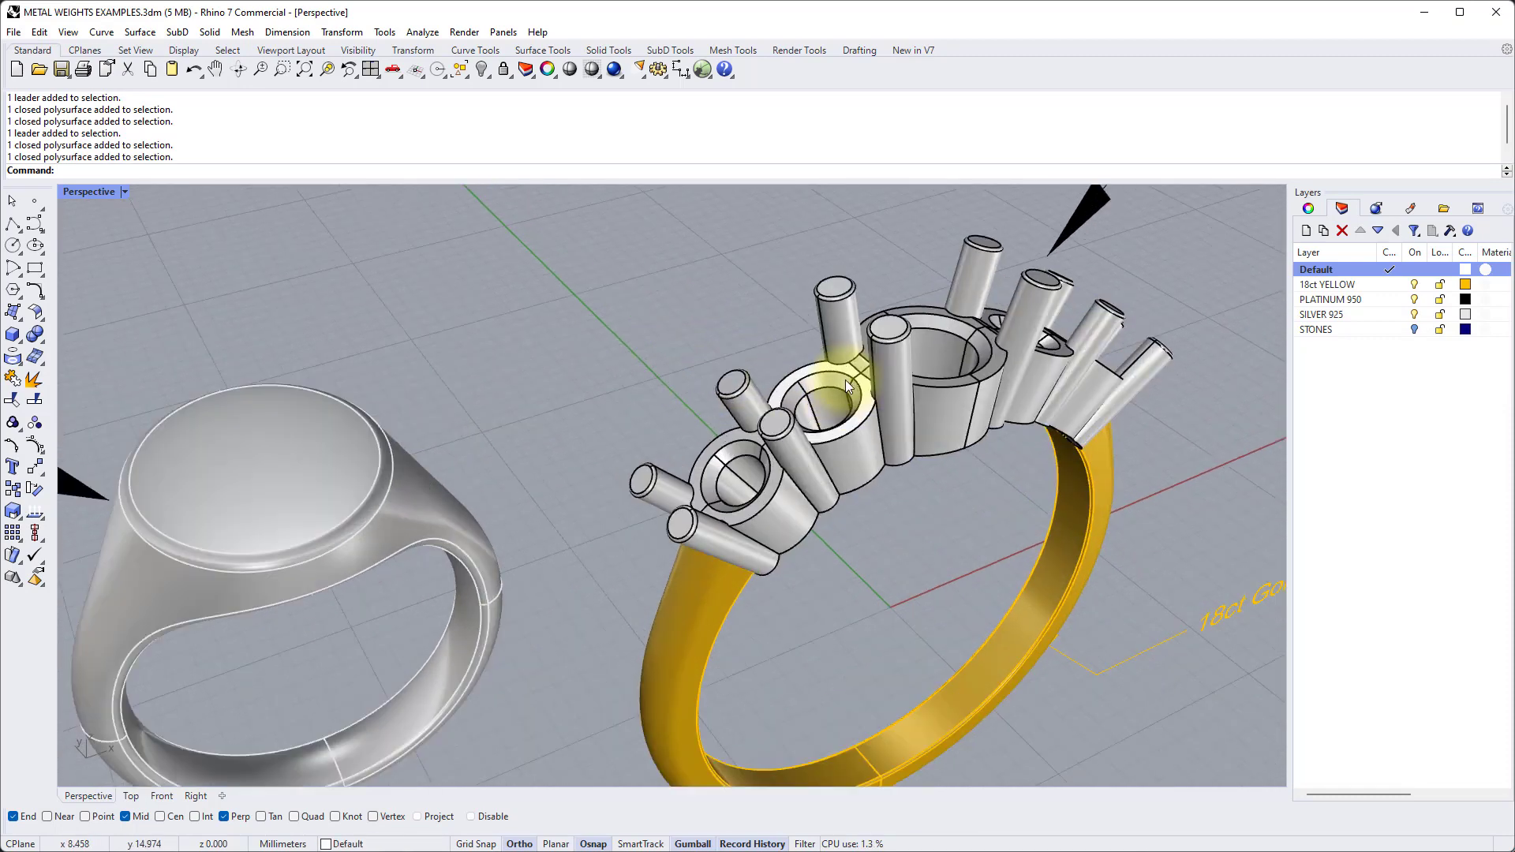
right_drag(846, 380, 863, 401)
scroll(865, 406, down, 2)
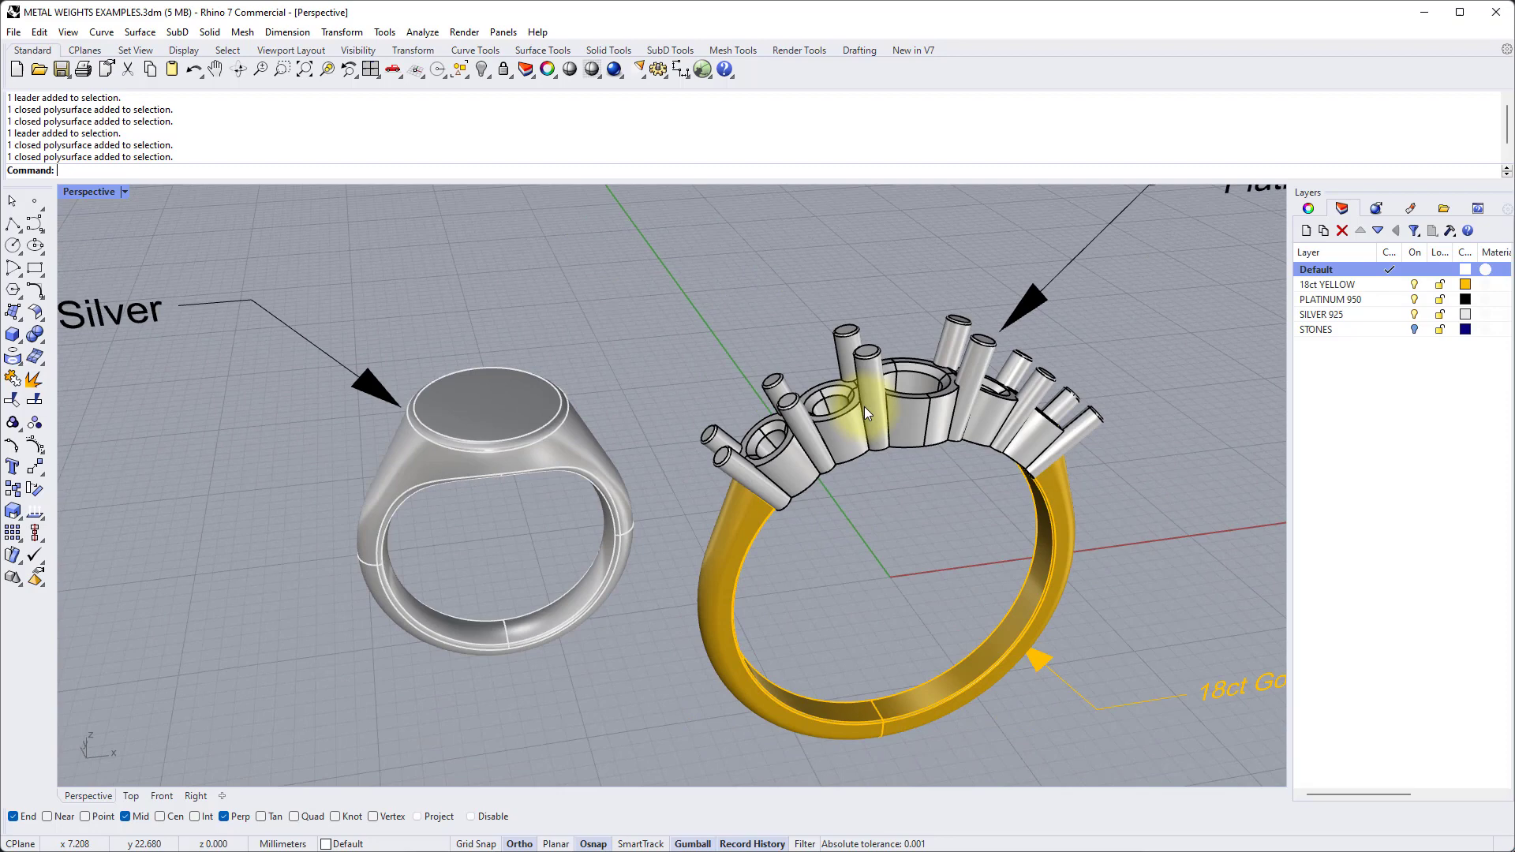
scroll(864, 407, down, 1)
scroll(852, 408, down, 2)
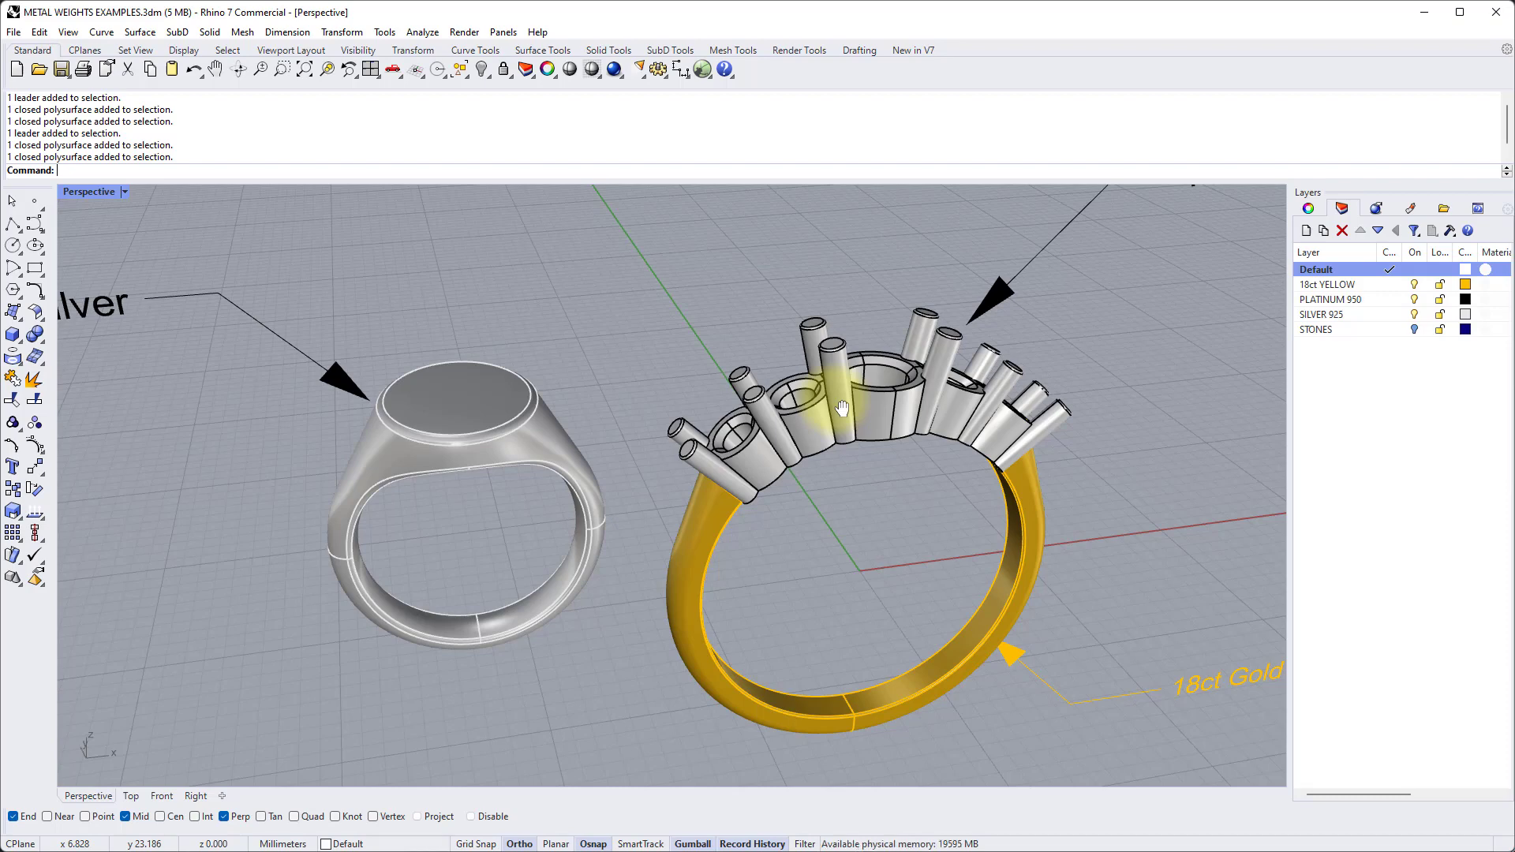
scroll(832, 414, down, 2)
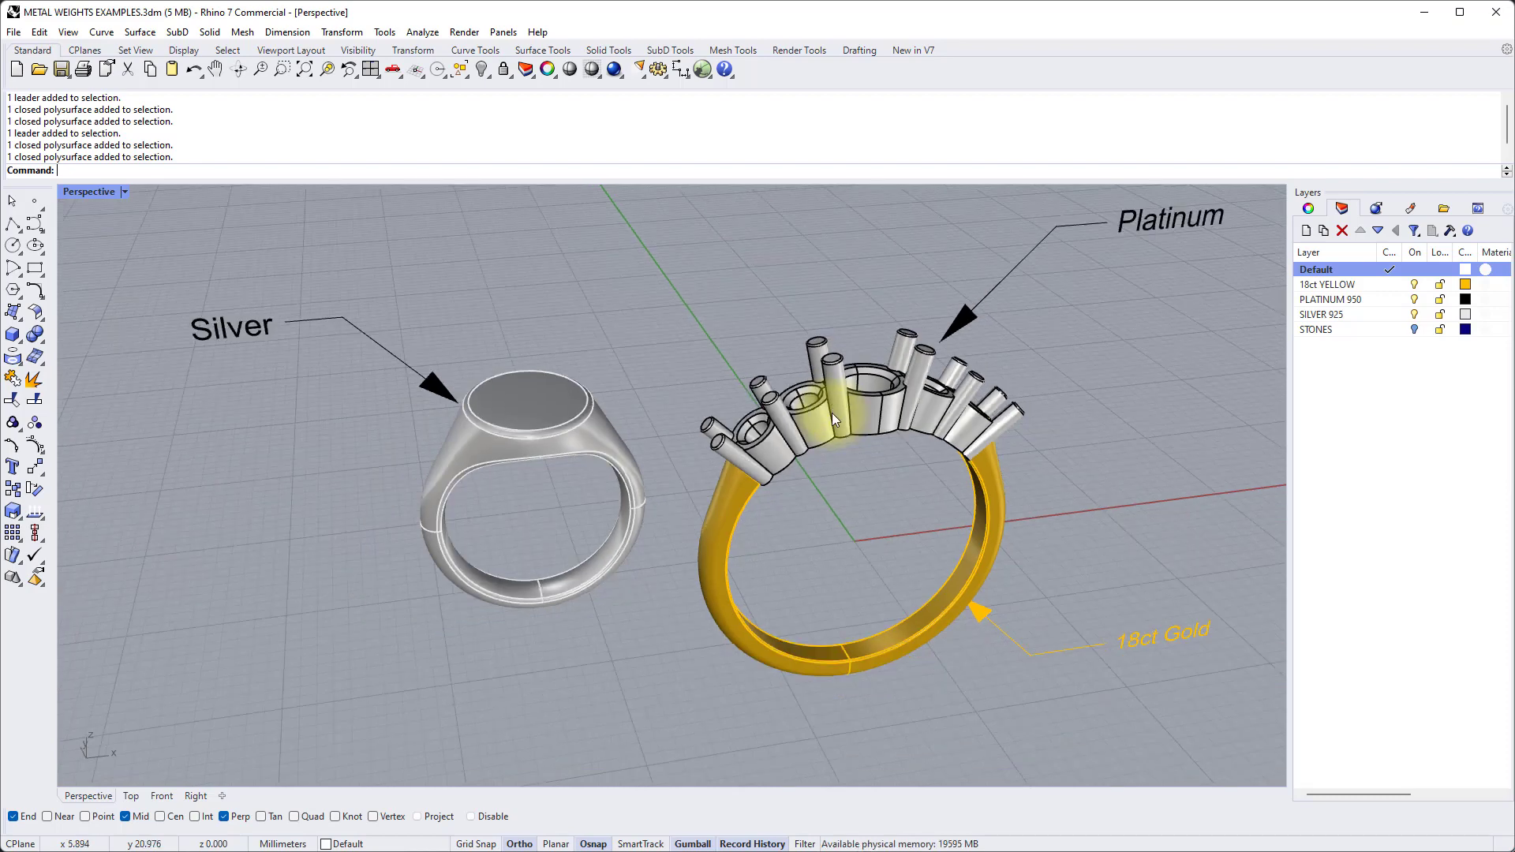
Step: Select the platinum settings instead of the gold band and measure their volume
click(735, 485)
click(847, 388)
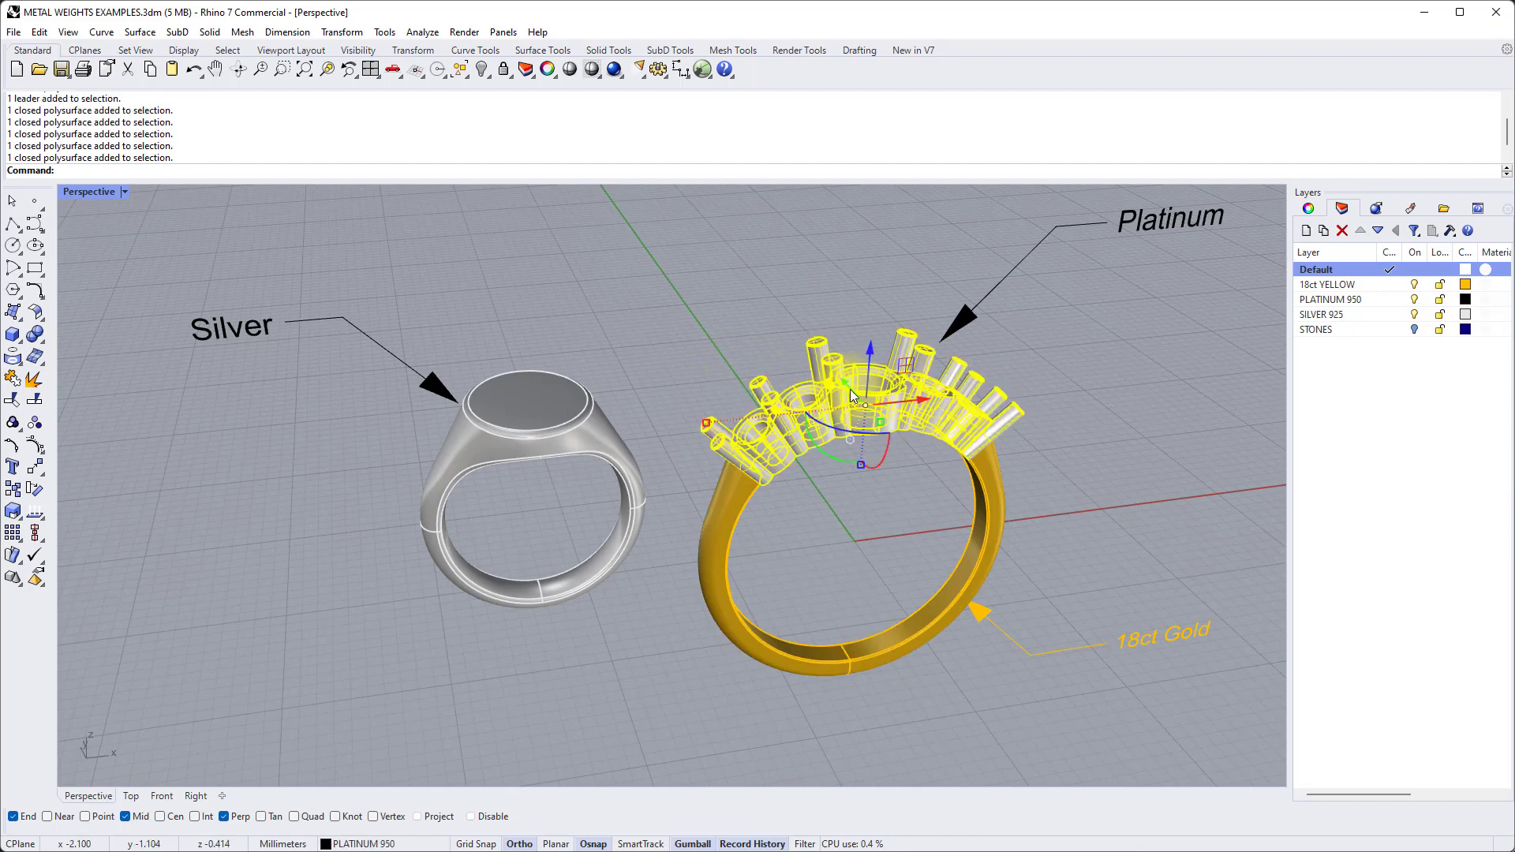
click(421, 33)
mouse_move(464, 110)
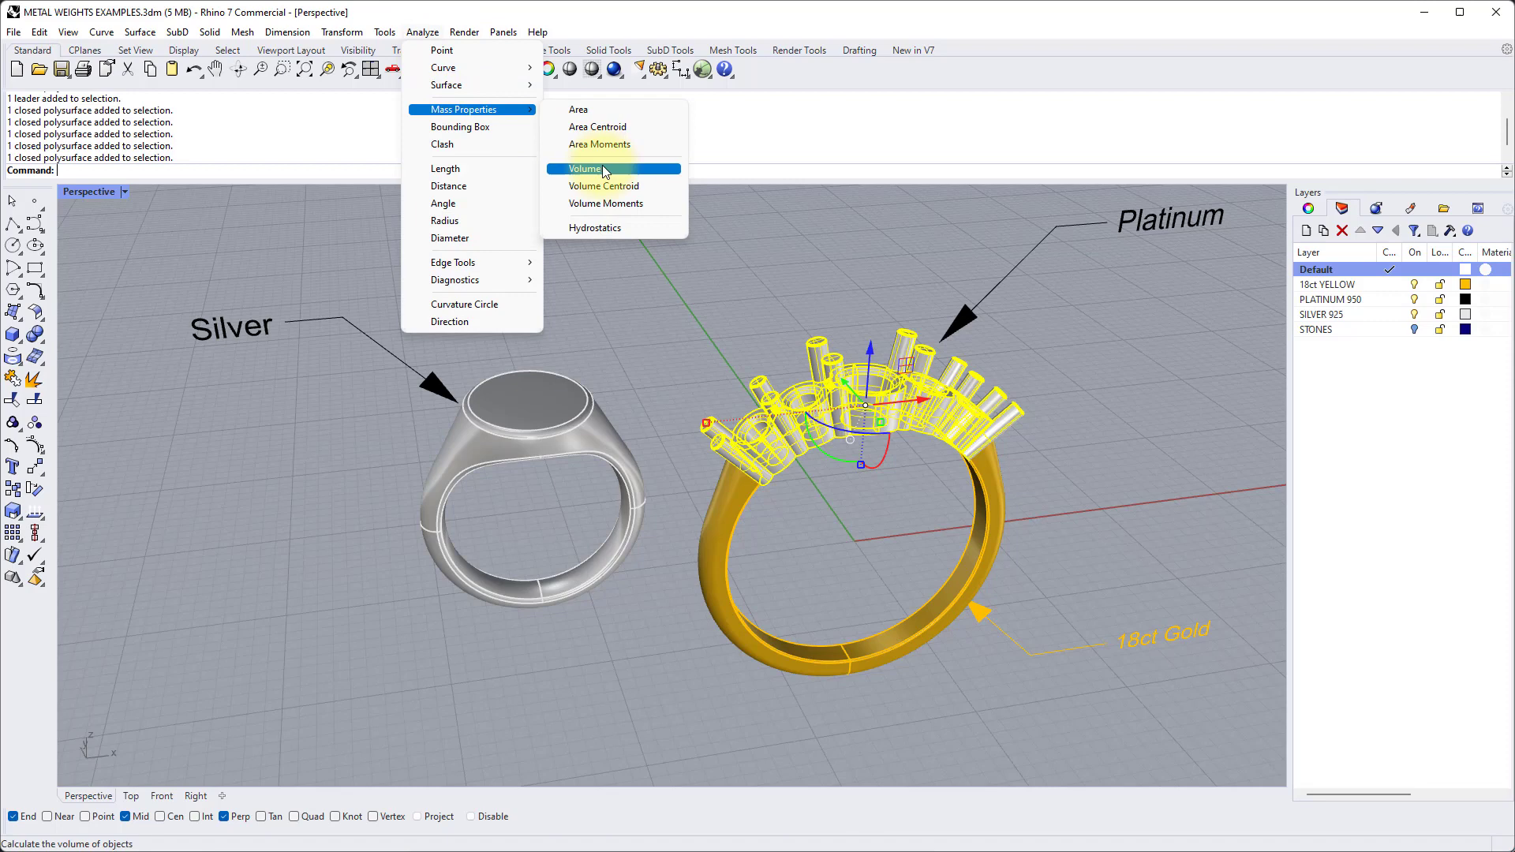
click(603, 169)
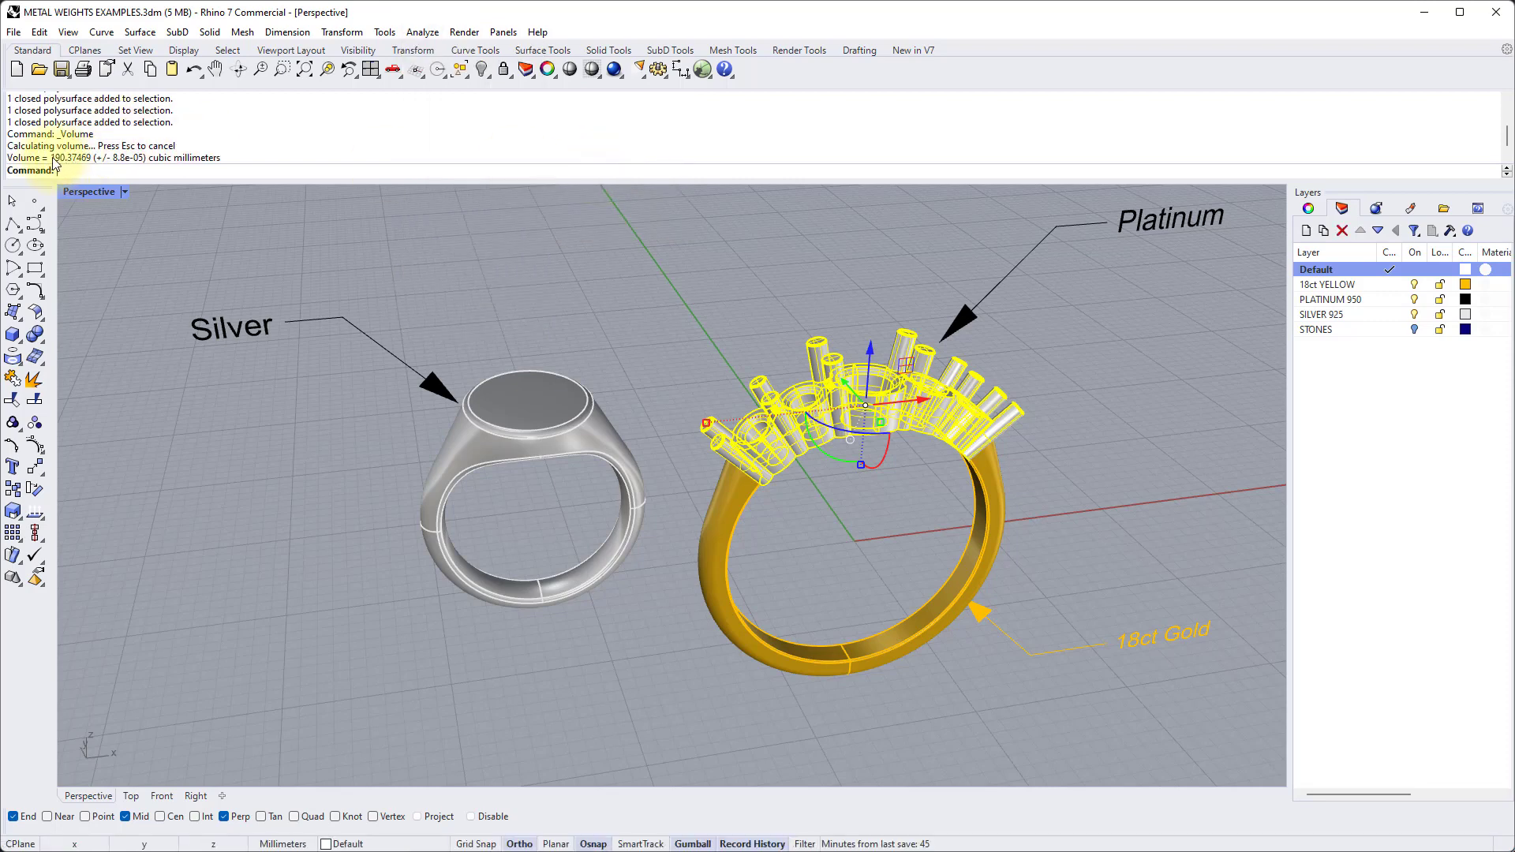
Step: Copy the 190.37469 cubic millimetre volume from the command history
drag(53, 158, 96, 159)
right_click(95, 163)
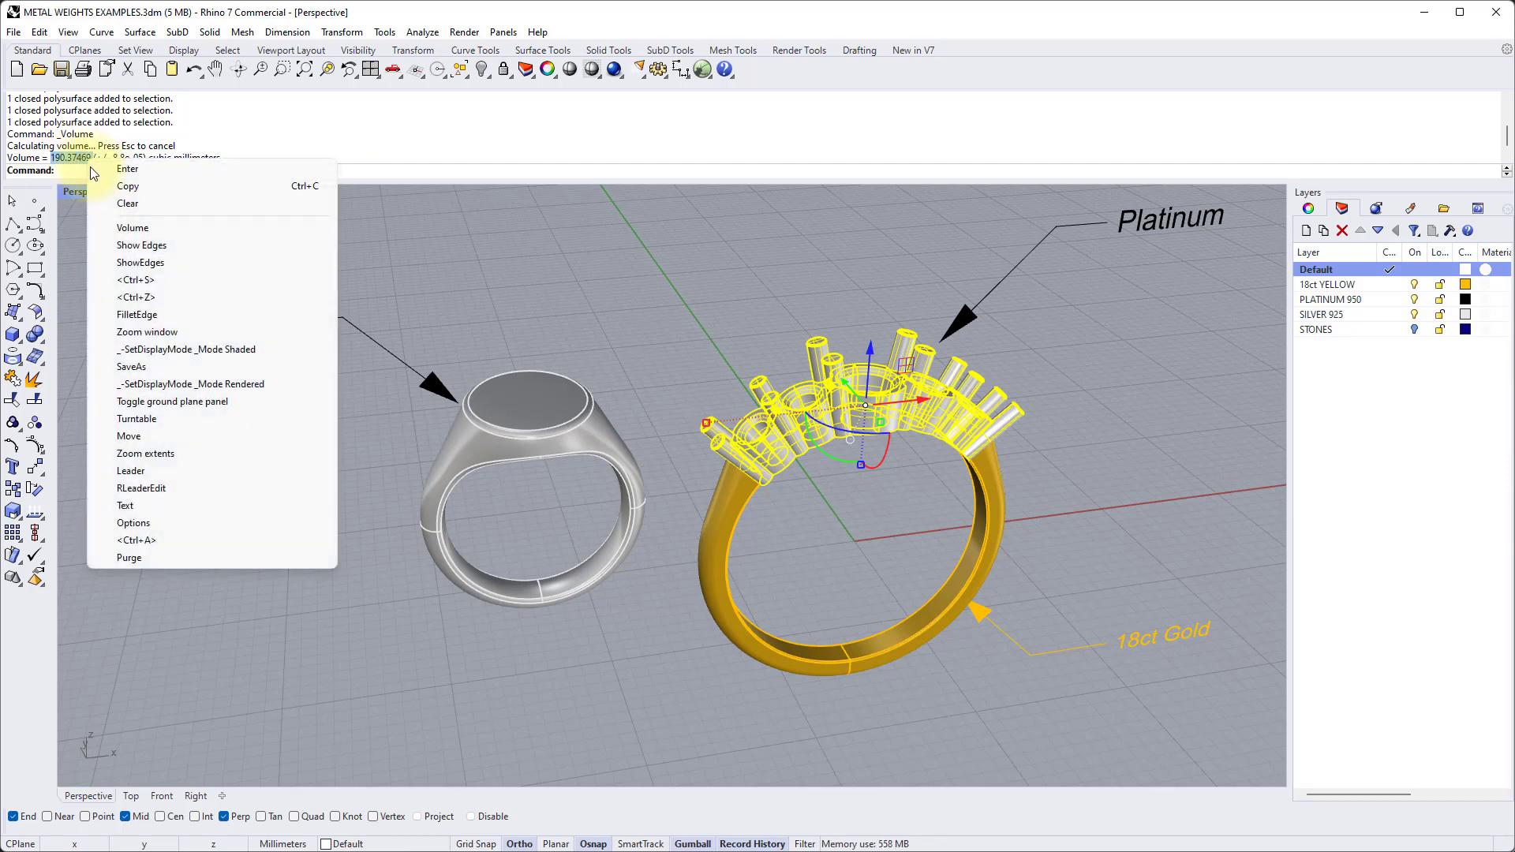
click(131, 189)
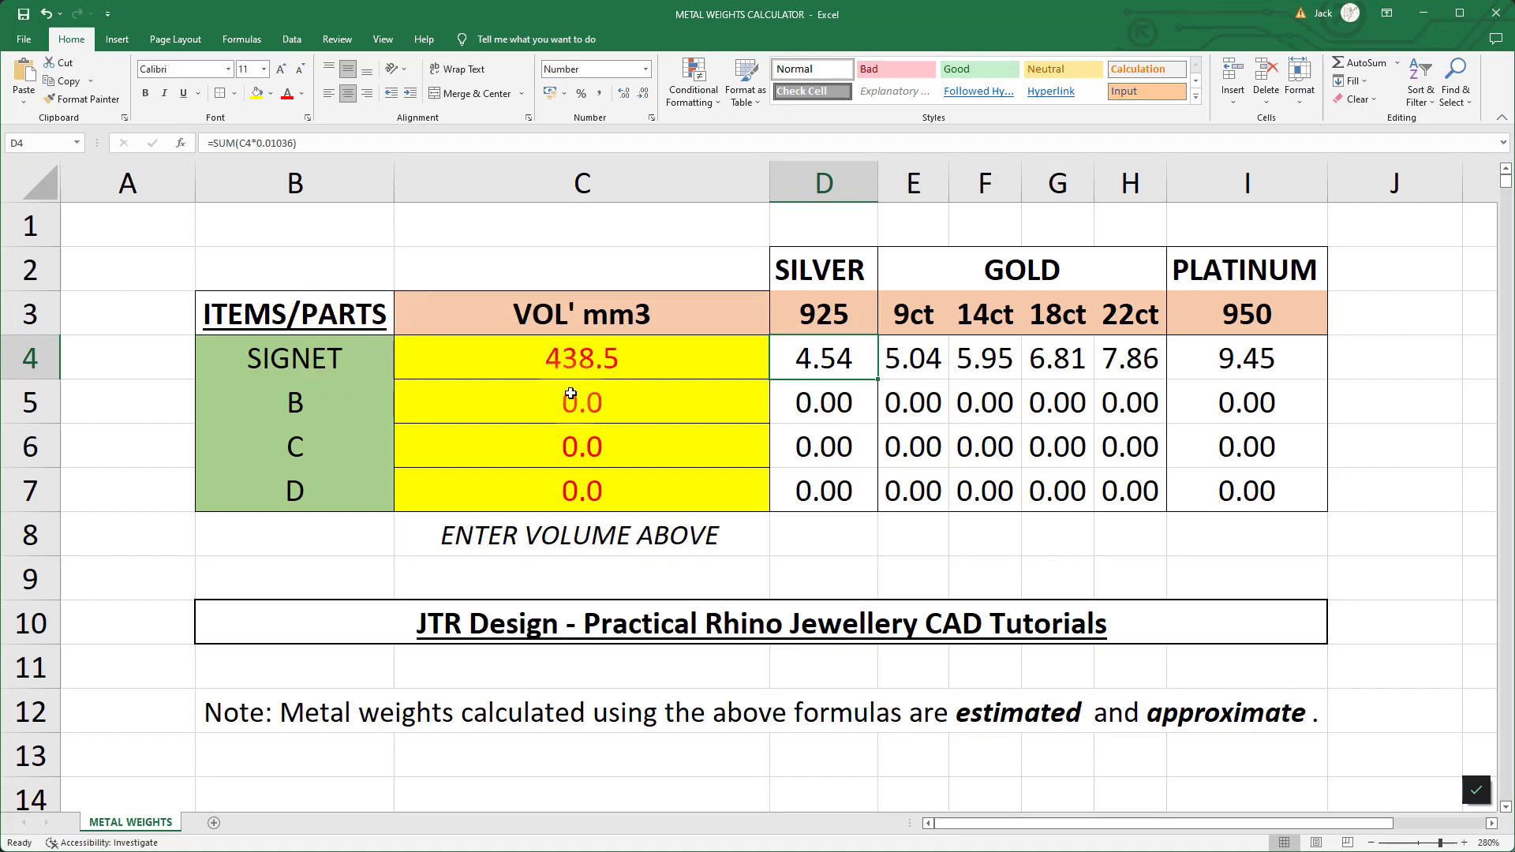
Step: Paste the 190.4 mm³ setting volume into cell C5
click(570, 394)
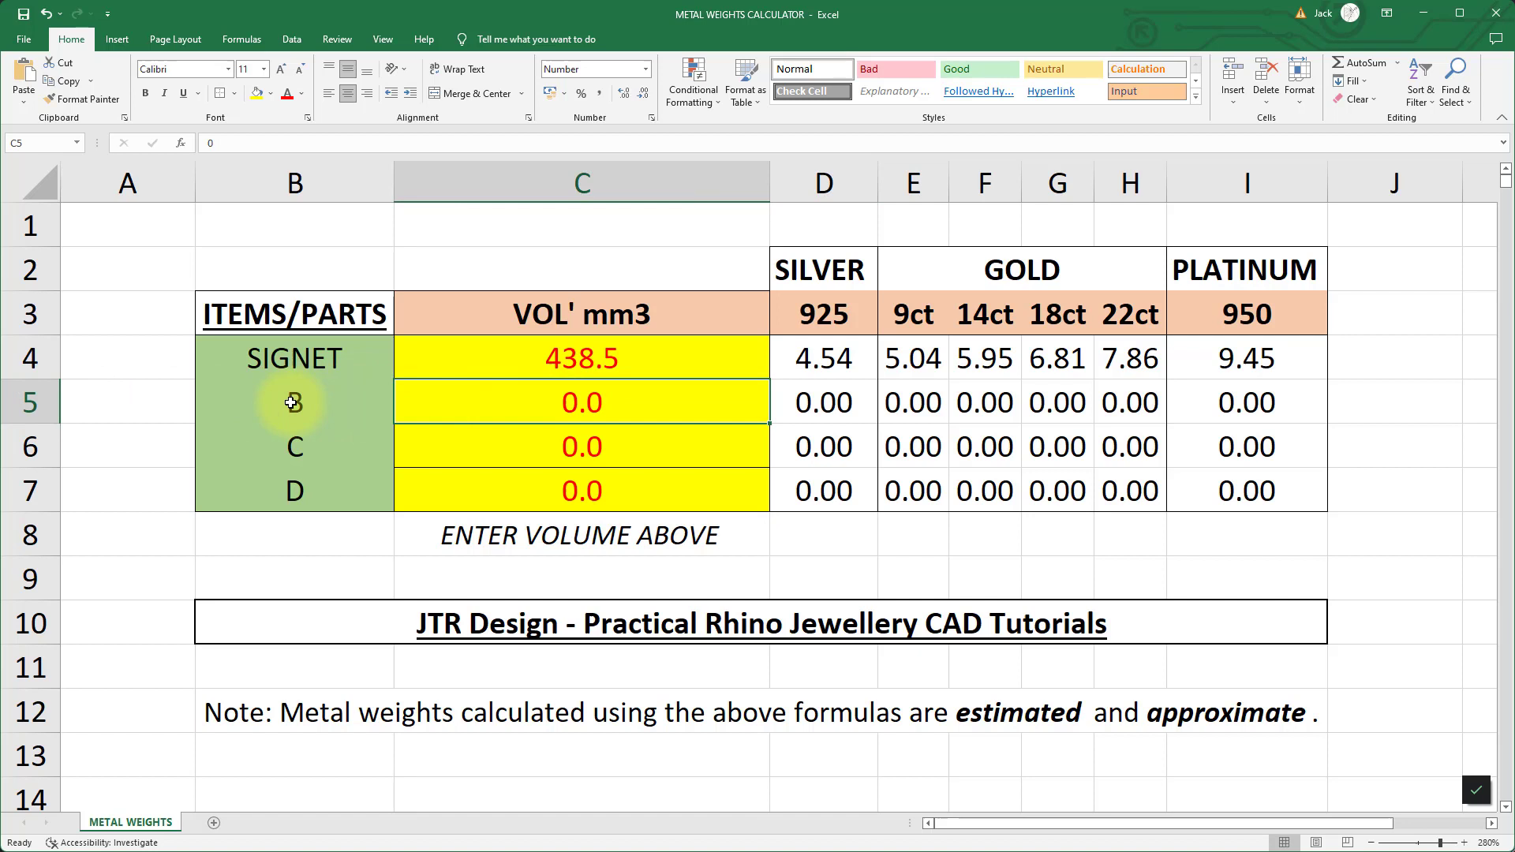
double_click(580, 402)
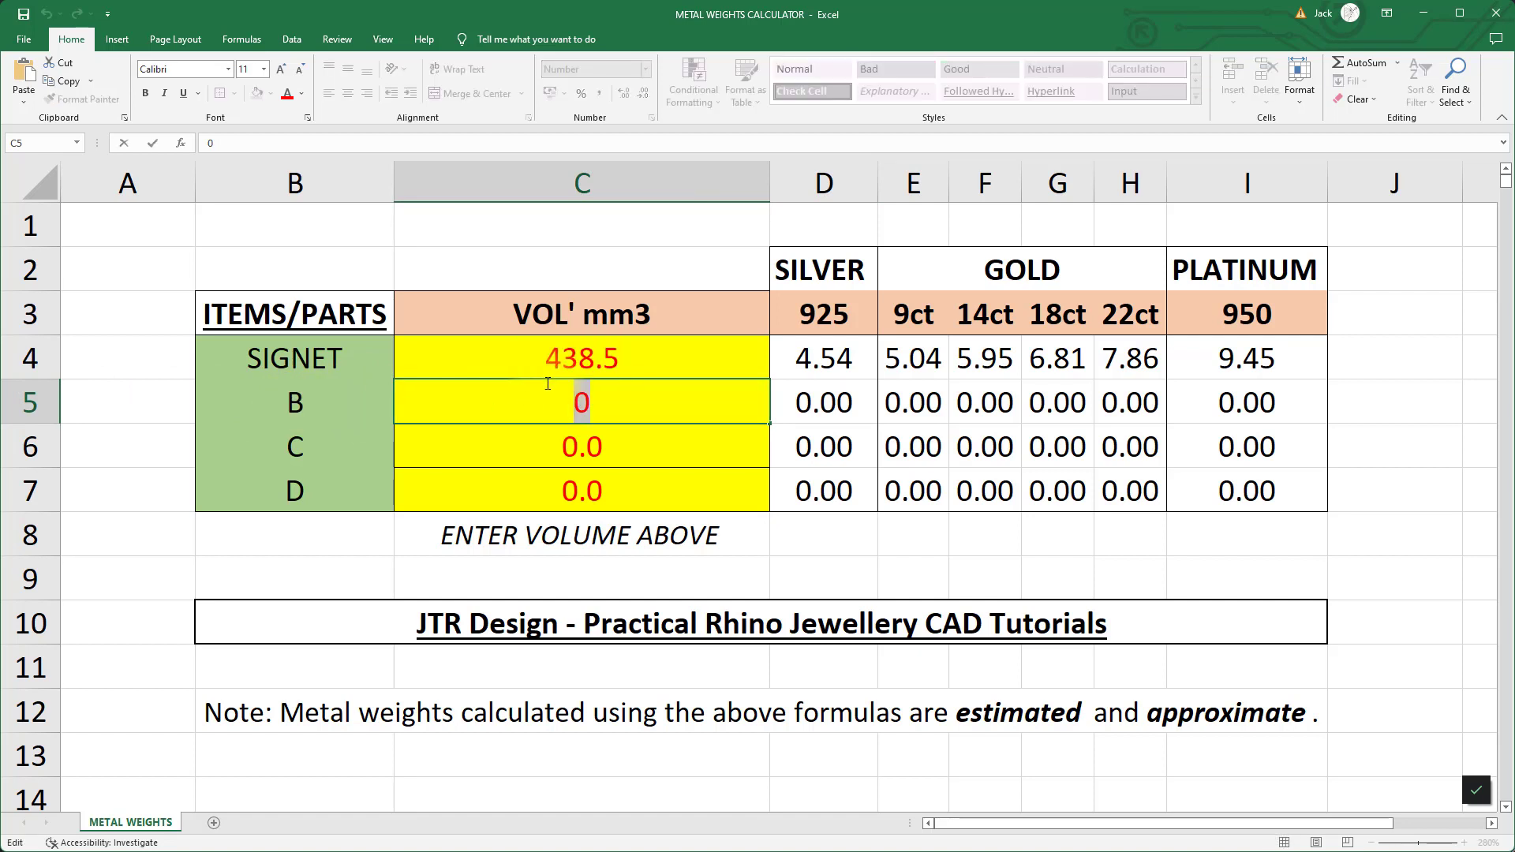
key(ctrl+v)
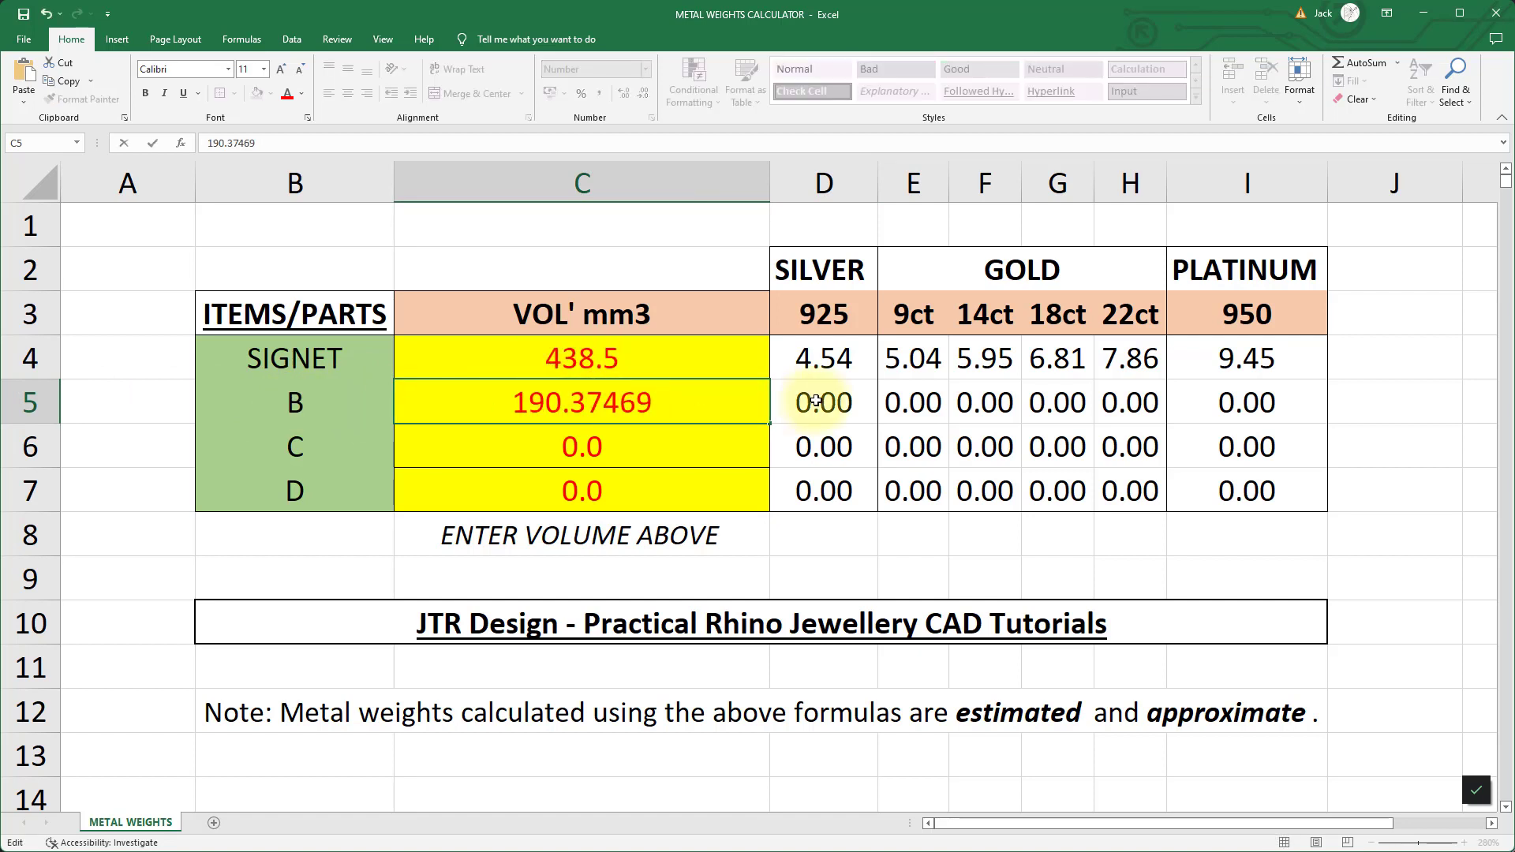
key(Return)
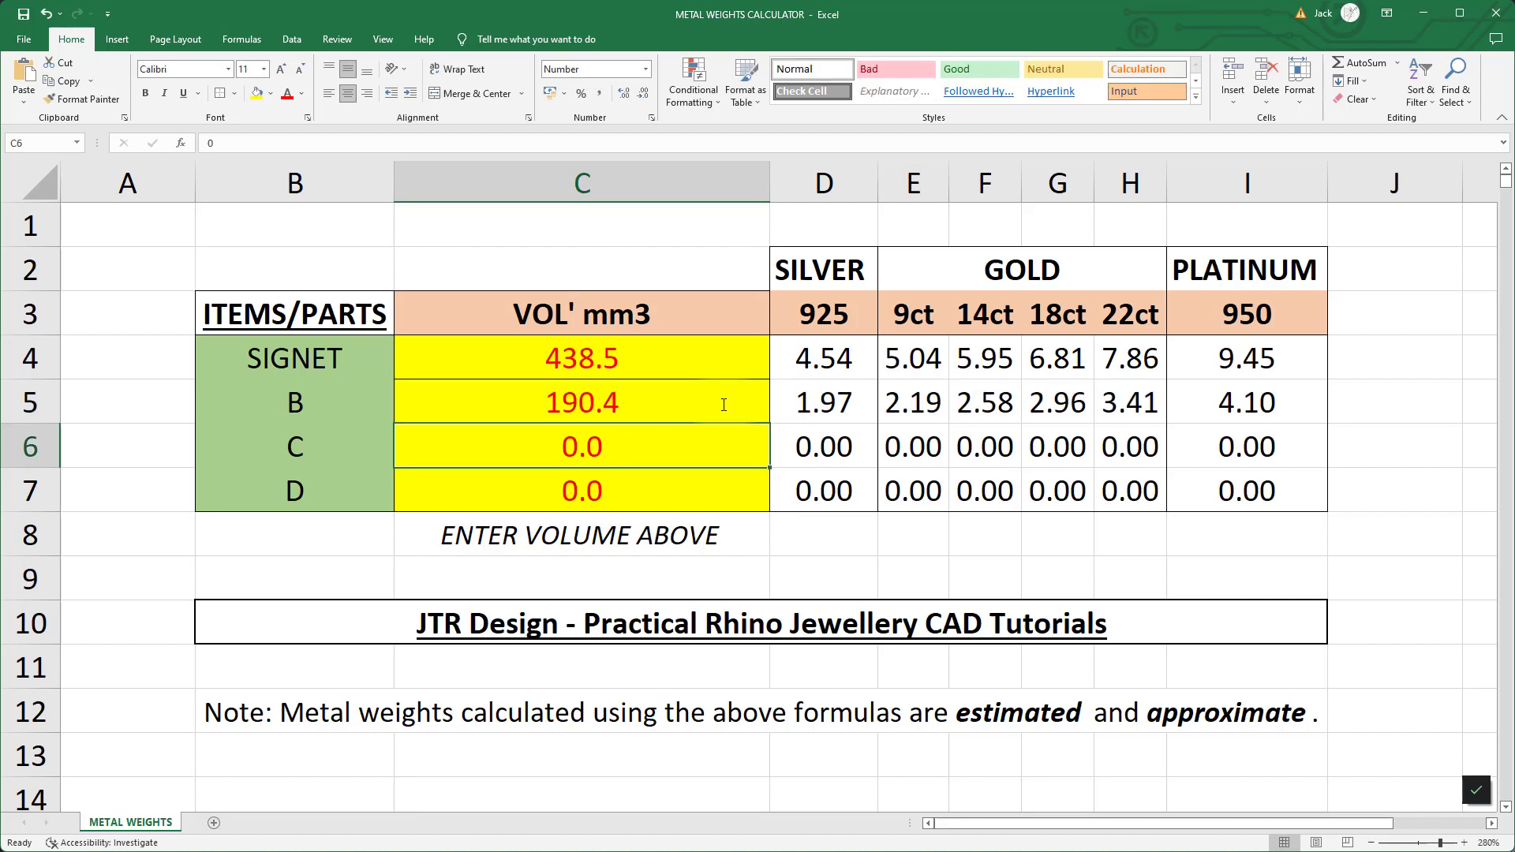
Step: Rename row label B5 to SETTING and check the 4.10 g platinum formula in I5
click(292, 404)
double_click(287, 406)
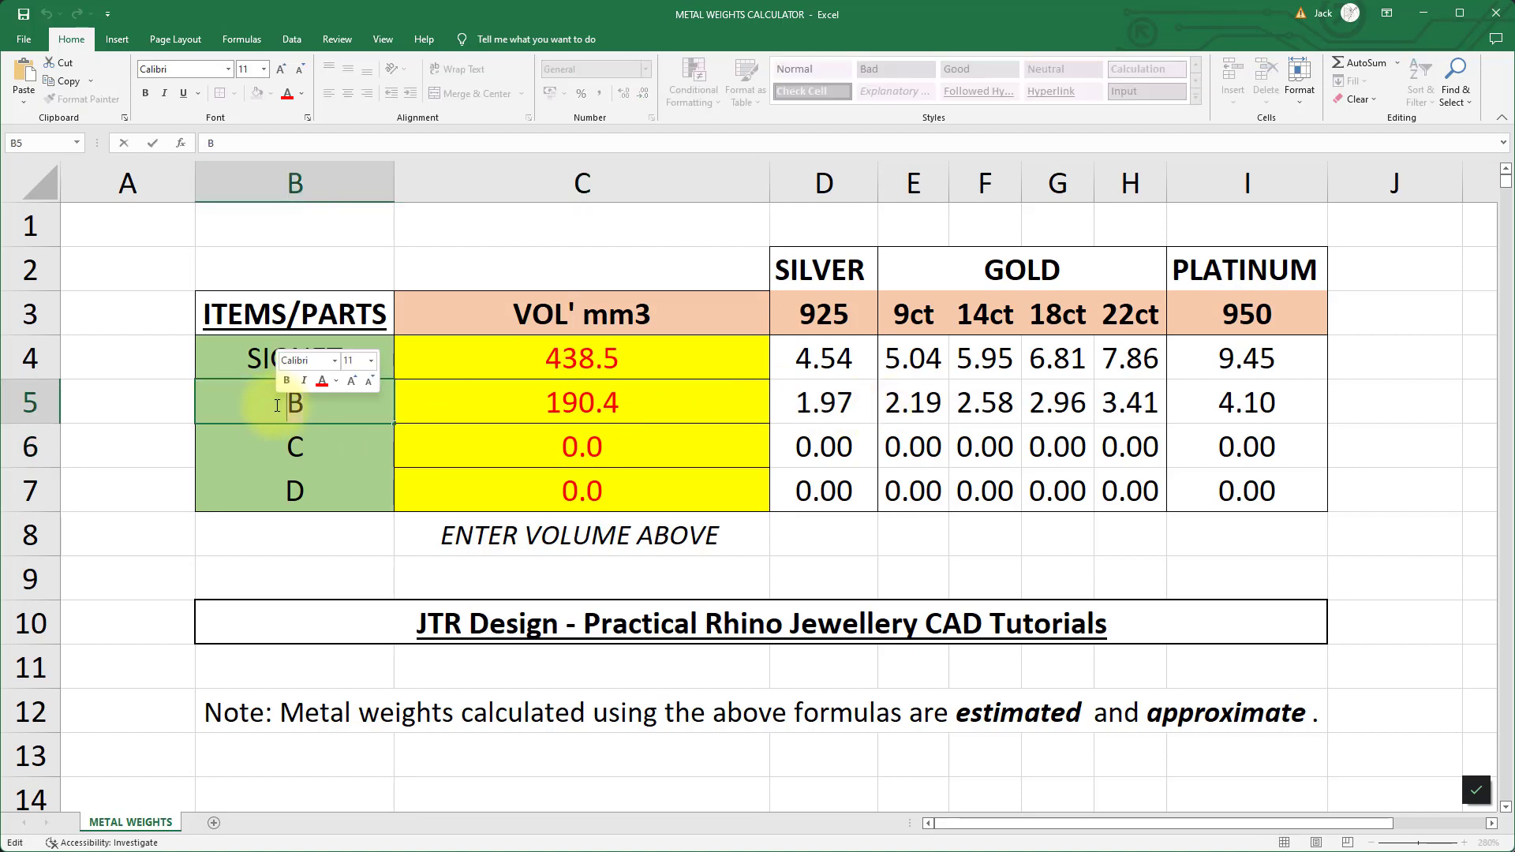
text(SETTING)
key(Return)
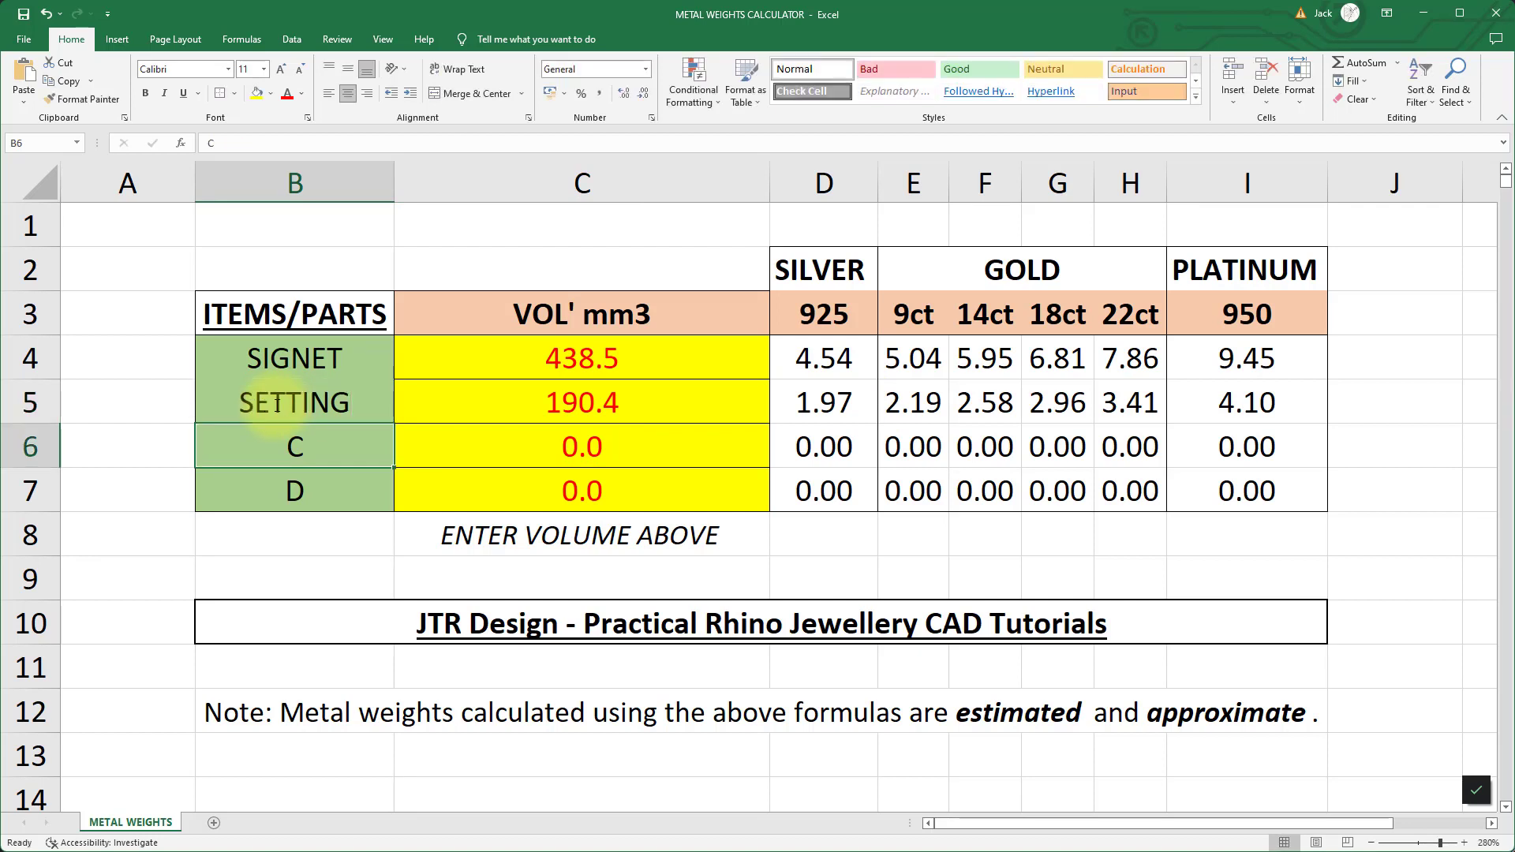
click(1258, 400)
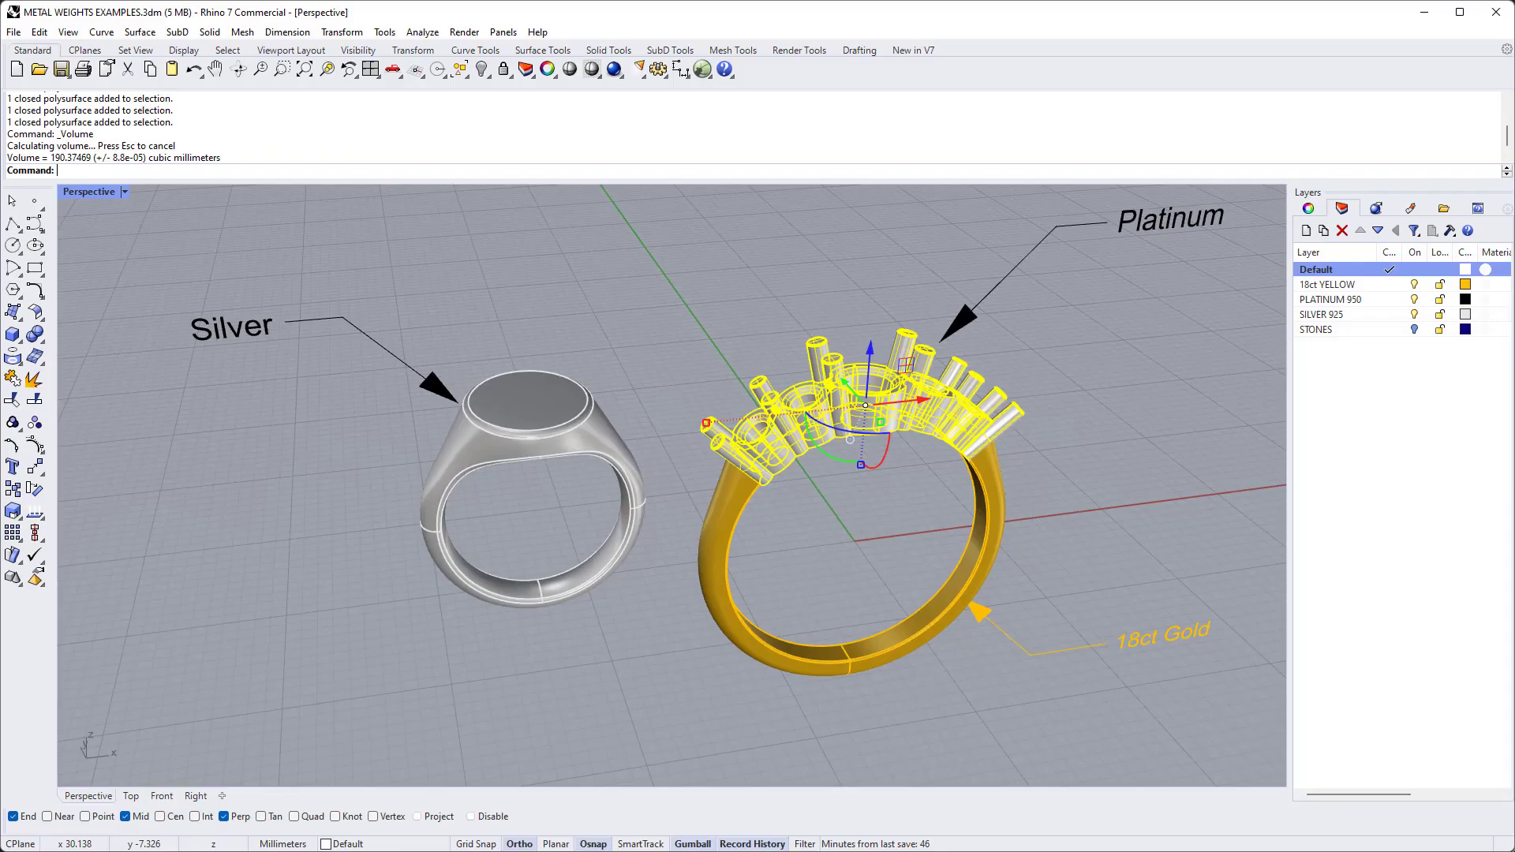
Step: Switch the selection from the platinum settings to the gold shank and run Volume
click(1105, 468)
click(989, 479)
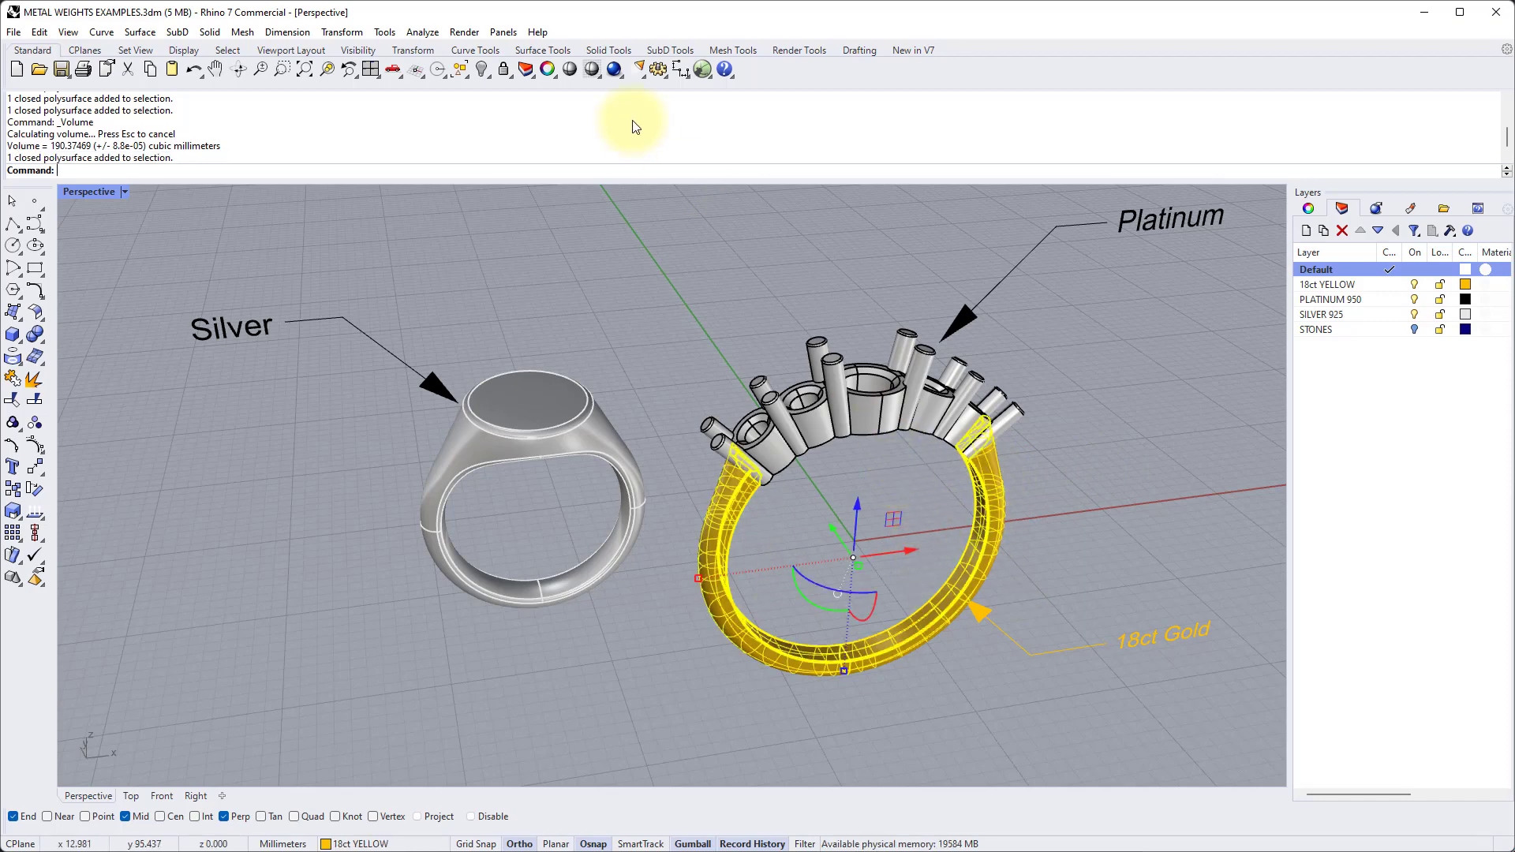
text(Volume)
key(Return)
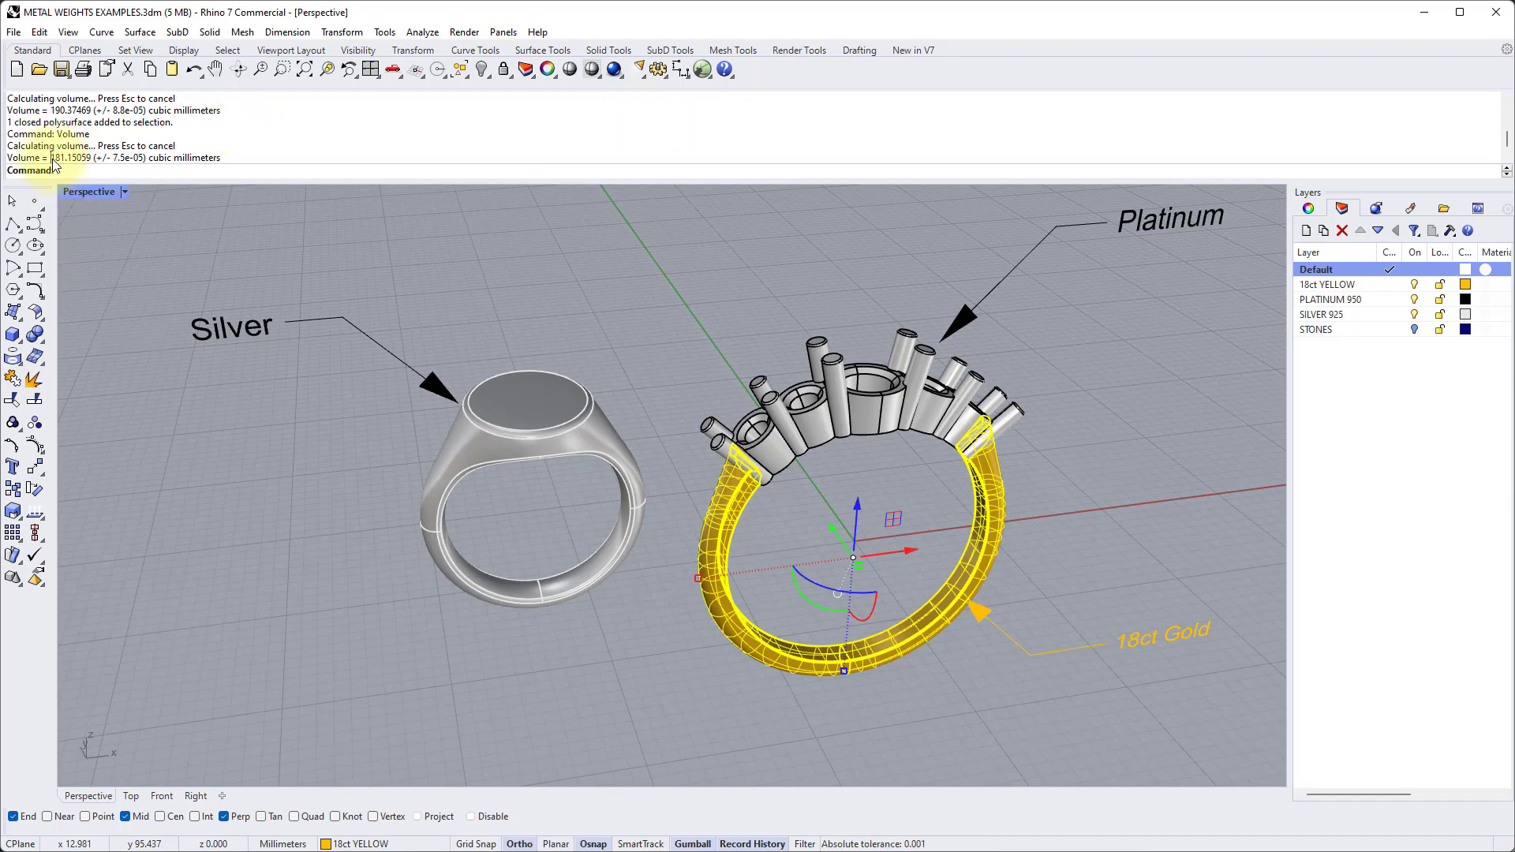
Step: Copy the 181.15059 cubic millimetre shank volume from the command history
drag(50, 159, 91, 162)
right_click(92, 161)
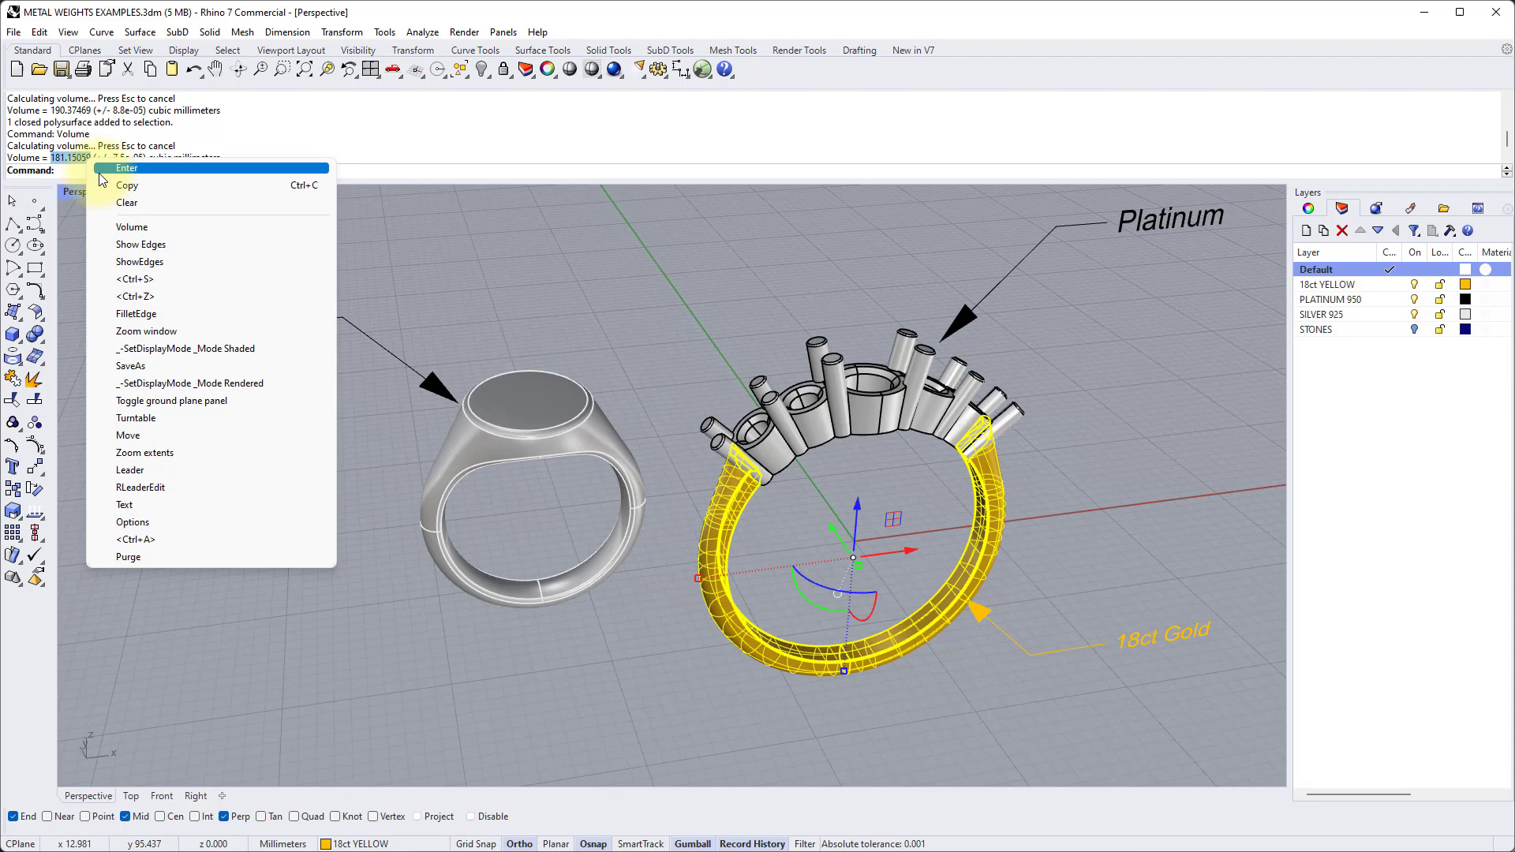
click(113, 184)
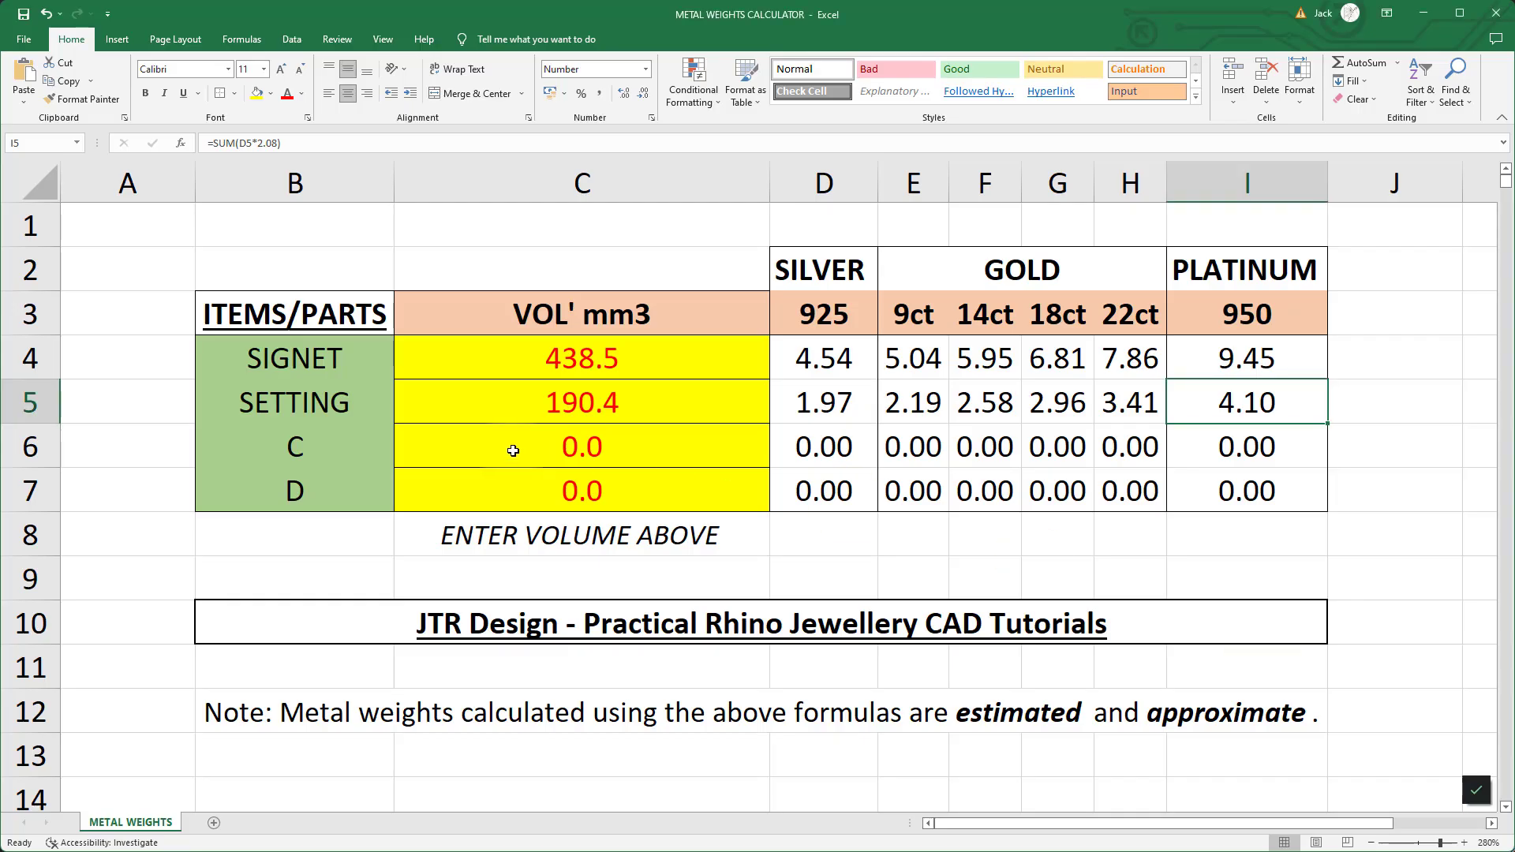
Step: Paste the 181.2 mm³ shank volume into cell C6 in bold
click(568, 440)
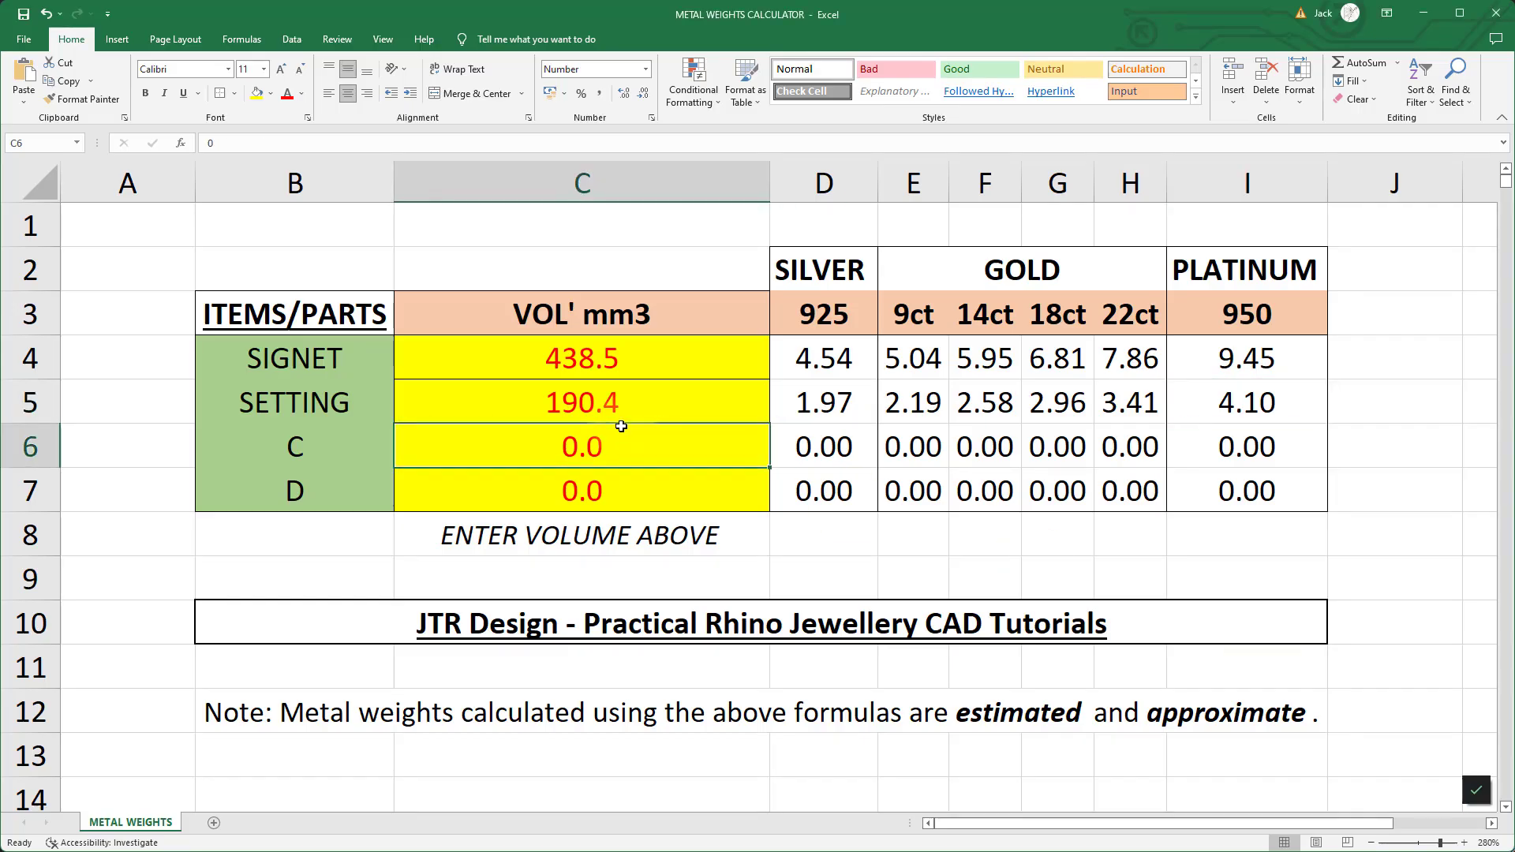
key(ctrl+b)
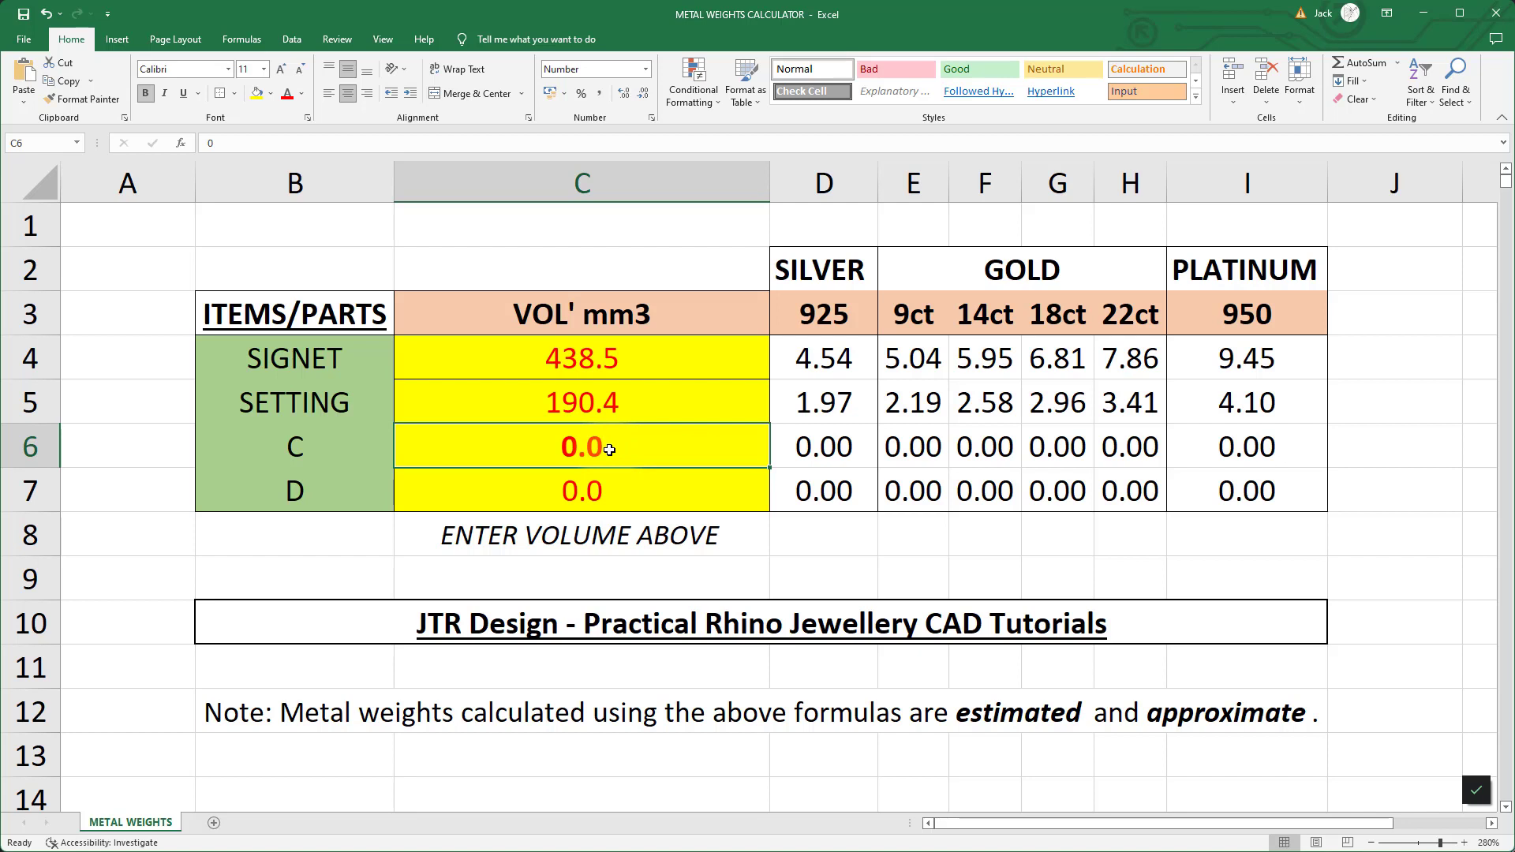
key(ctrl+v)
Step: Rename row label B6 to SHANK and check the 2.82 g 18ct gold formula in G6
click(324, 448)
double_click(271, 447)
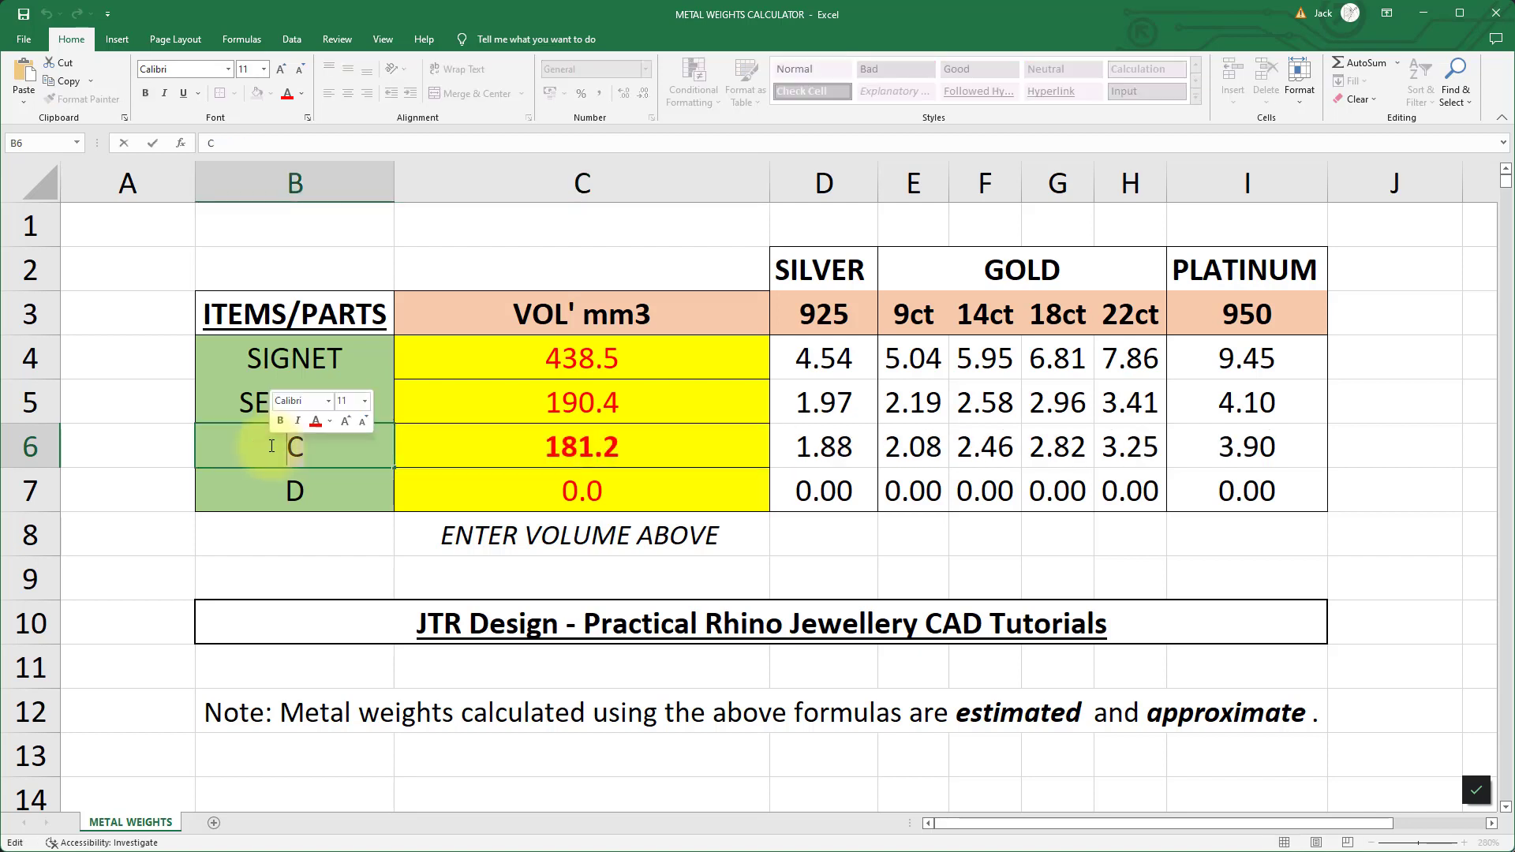
text(SHANK)
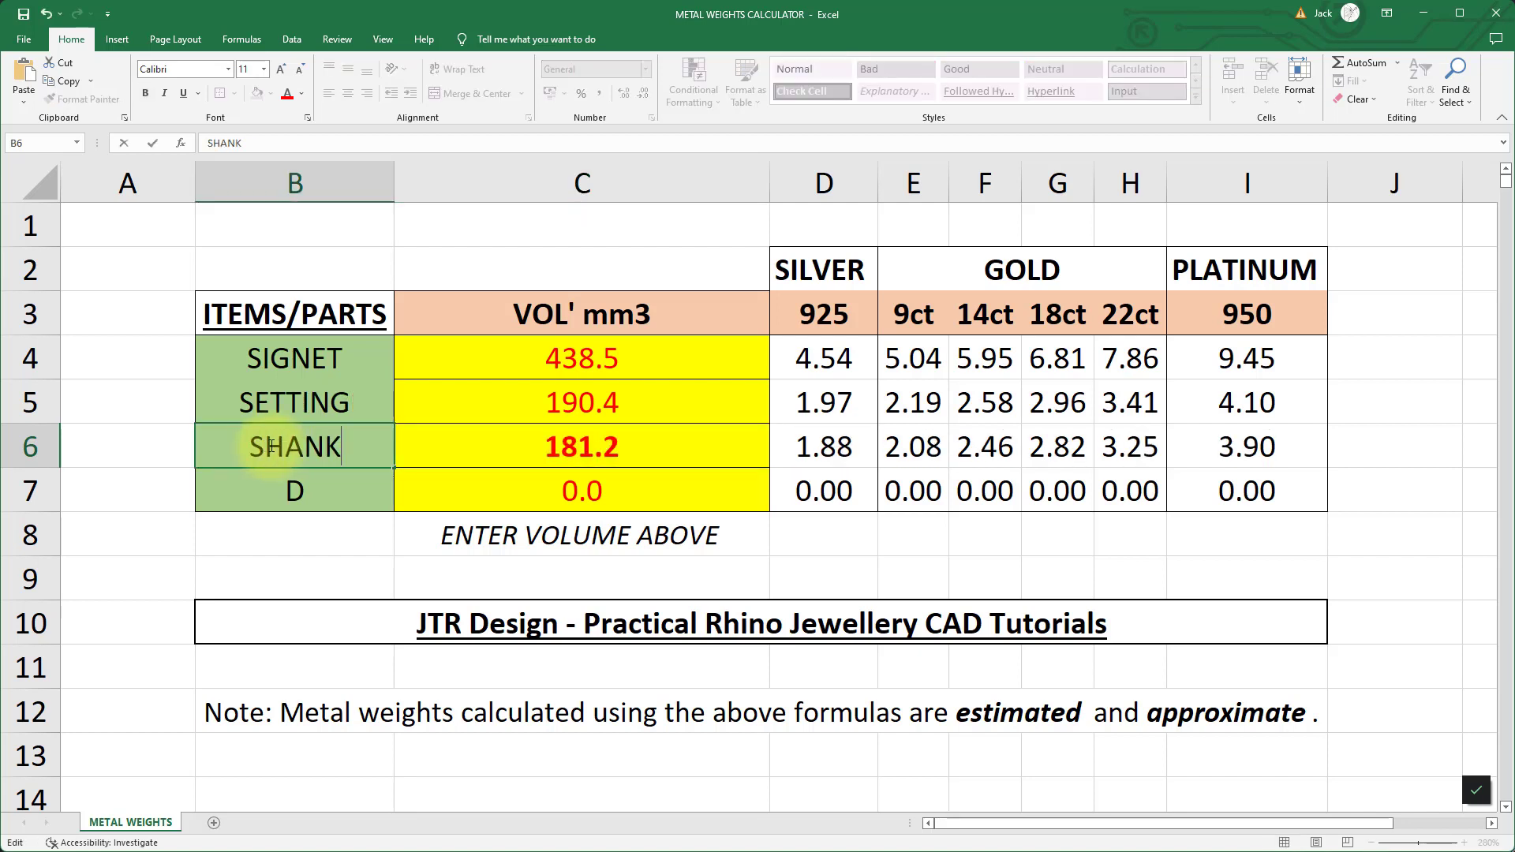
key(Return)
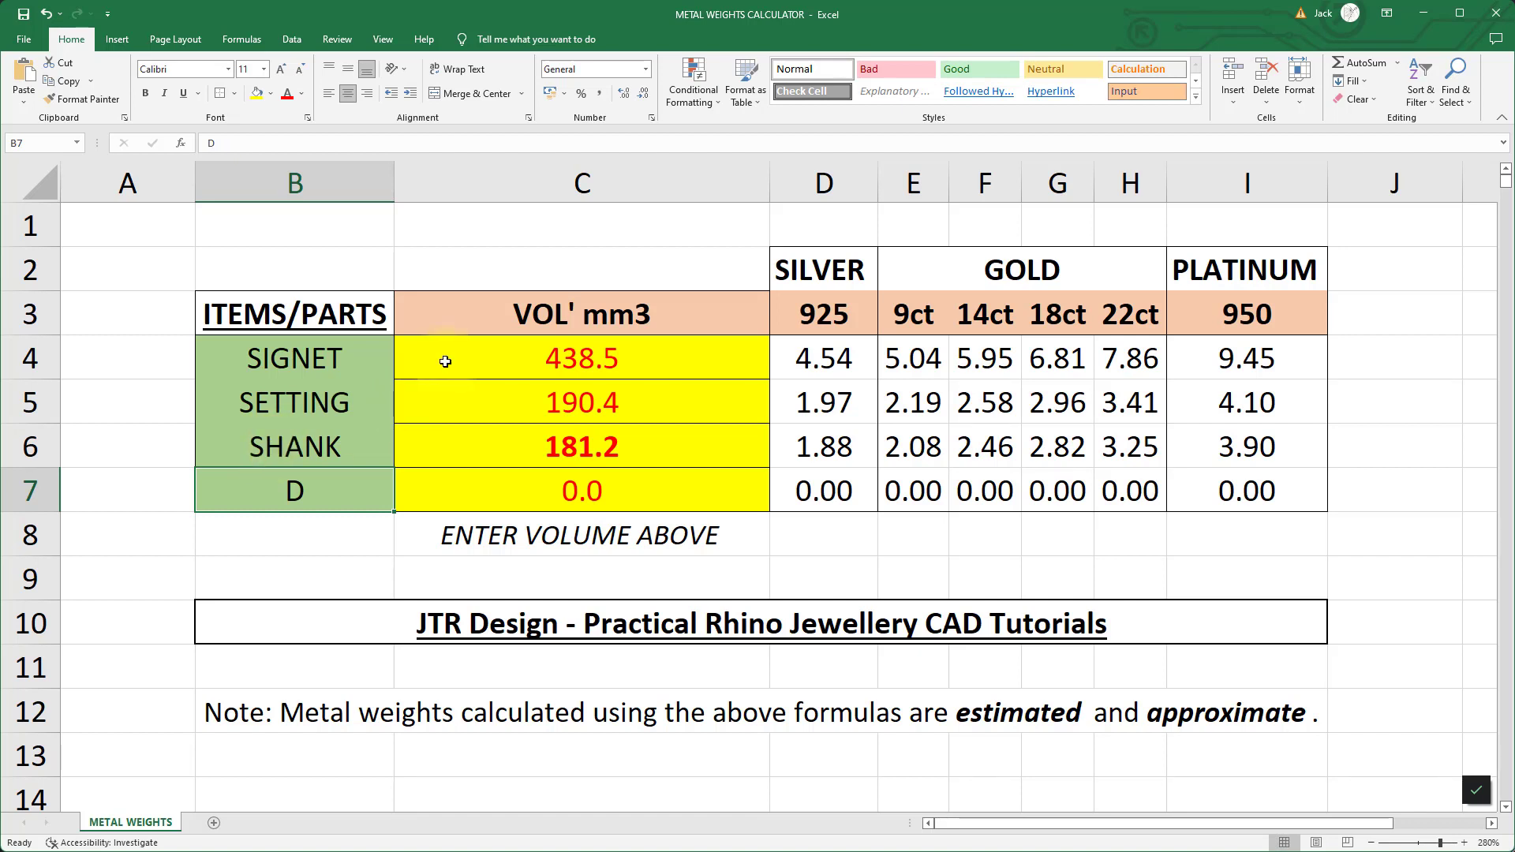
click(1080, 454)
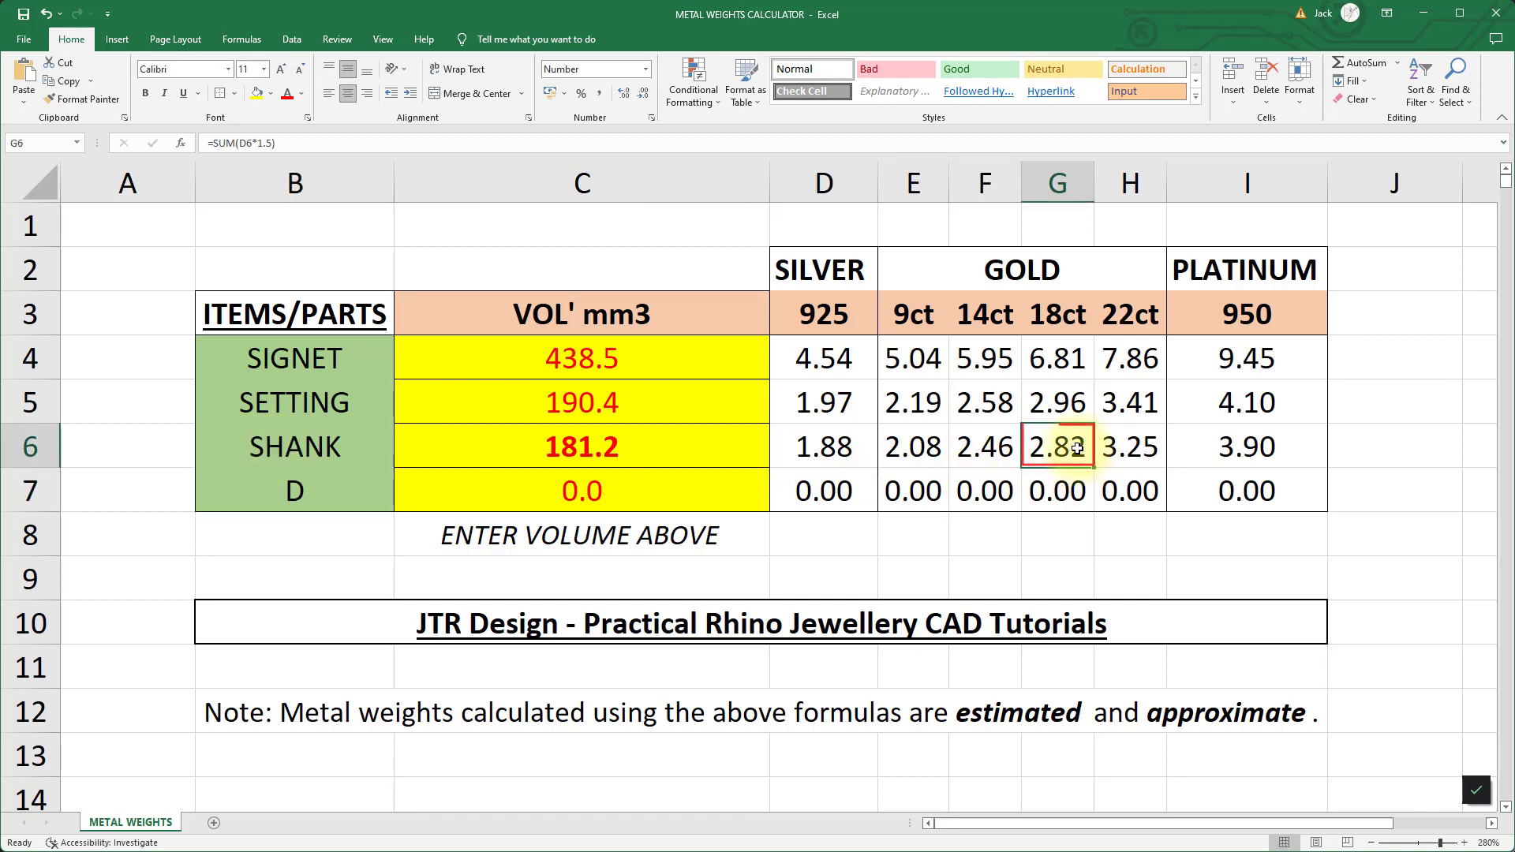